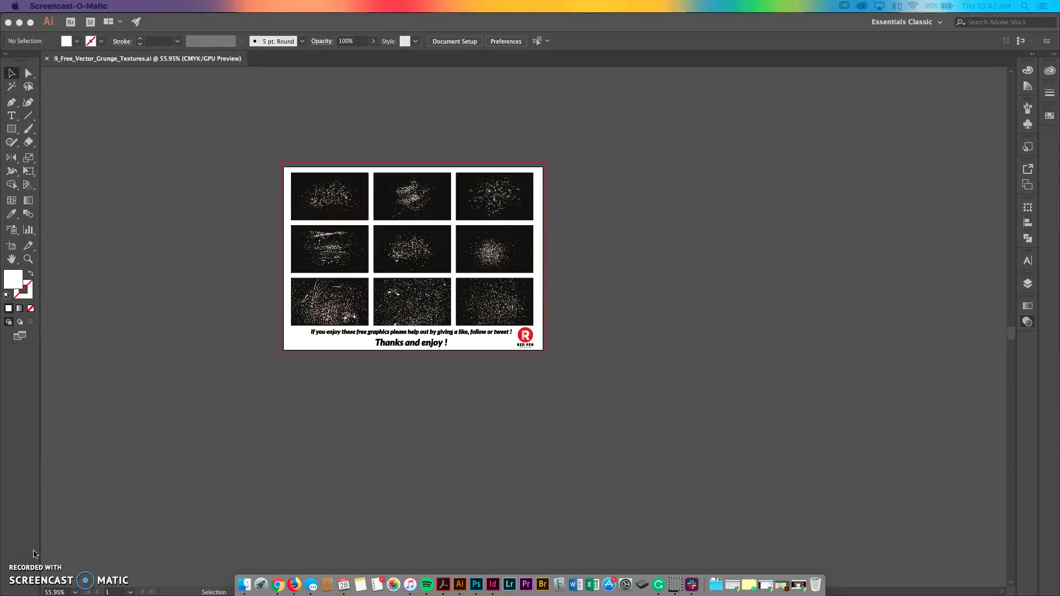
Bring the grunge texture sheet into view and move the Properties and Appearance panels clear of the artwork
{"action": "left_click", "coordinate": [187, 407]}
{"action": "key", "text": "super+equal"}
{"action": "key", "text": "super+equal"}
{"action": "key", "text": "super+equal"}
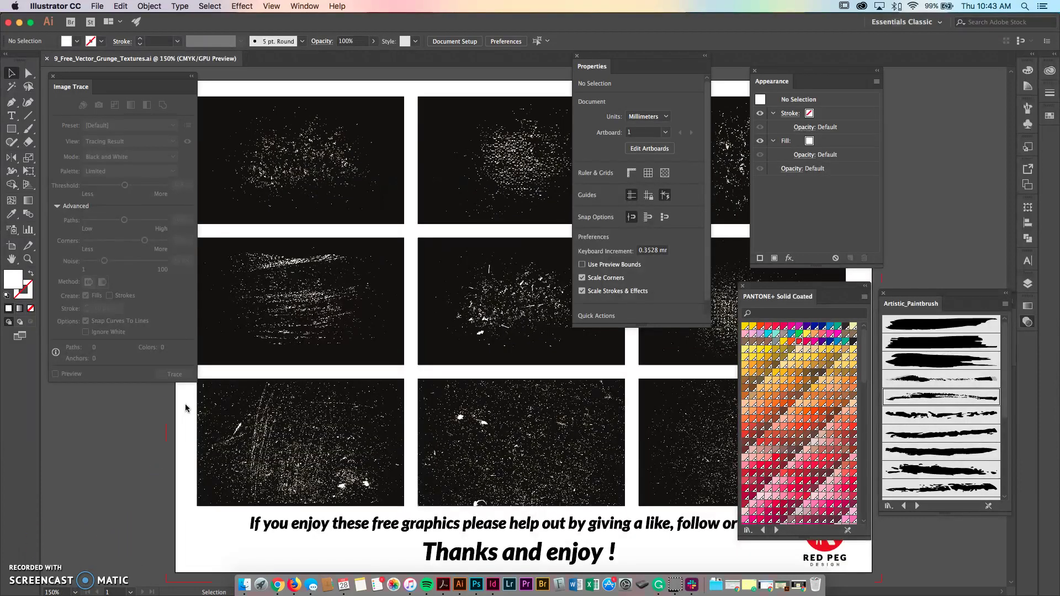
{"action": "key", "text": "super+minus"}
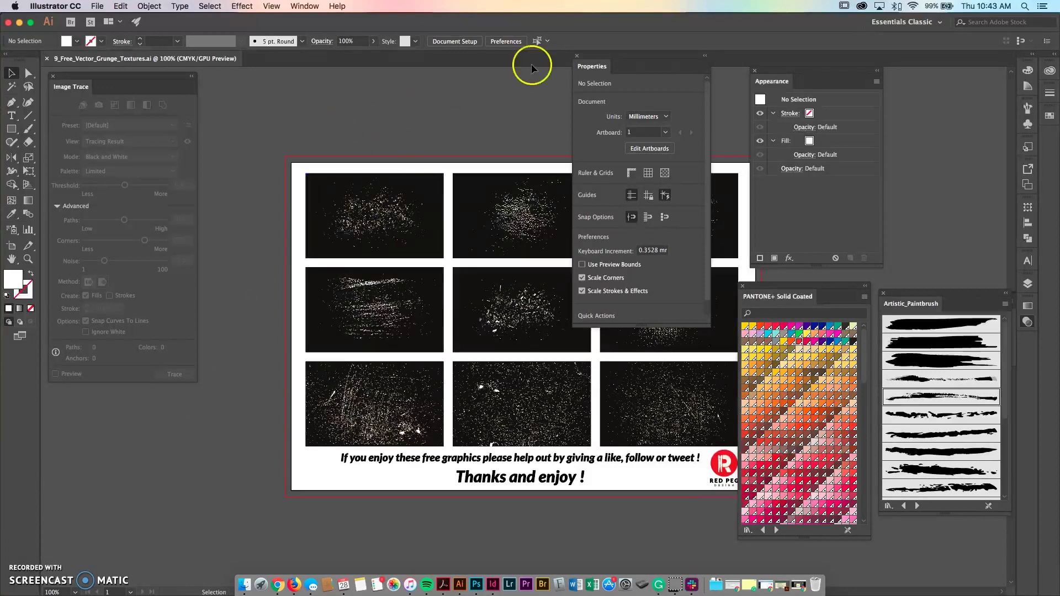
{"action": "mouse_move", "coordinate": [599, 59]}
{"action": "left_mouse_down"}
{"action": "mouse_move", "coordinate": [961, 63]}
{"action": "mouse_move", "coordinate": [908, 57]}
{"action": "left_mouse_up"}
{"action": "left_click_drag", "start_coordinate": [810, 68], "coordinate": [804, 65]}
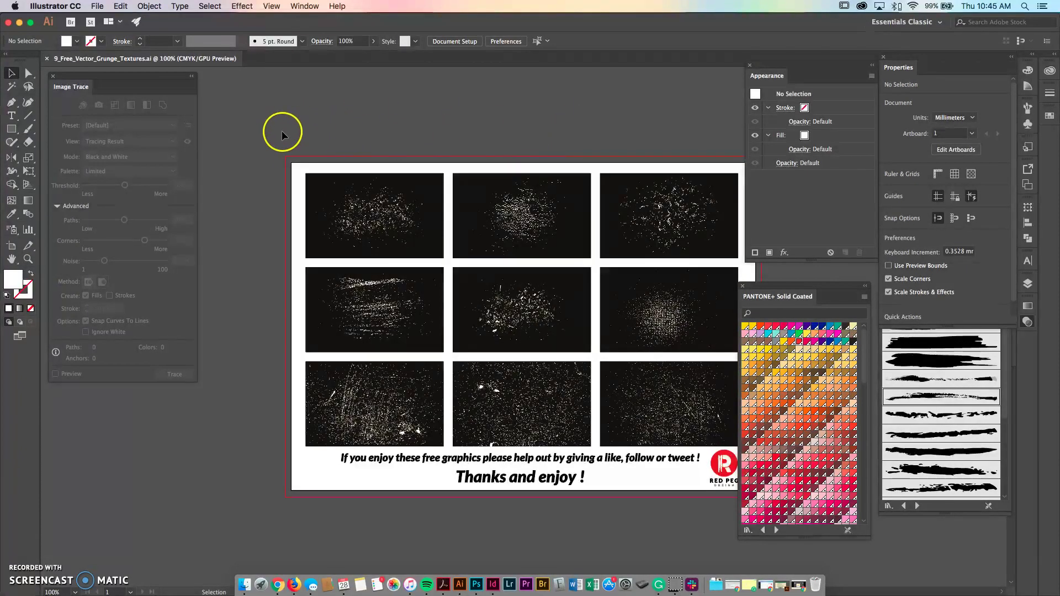
Open the PSD whose name ends in Composition_Texture2, with its layers flattened to a single image
{"action": "left_click", "coordinate": [249, 449]}
{"action": "left_click", "coordinate": [100, 8]}
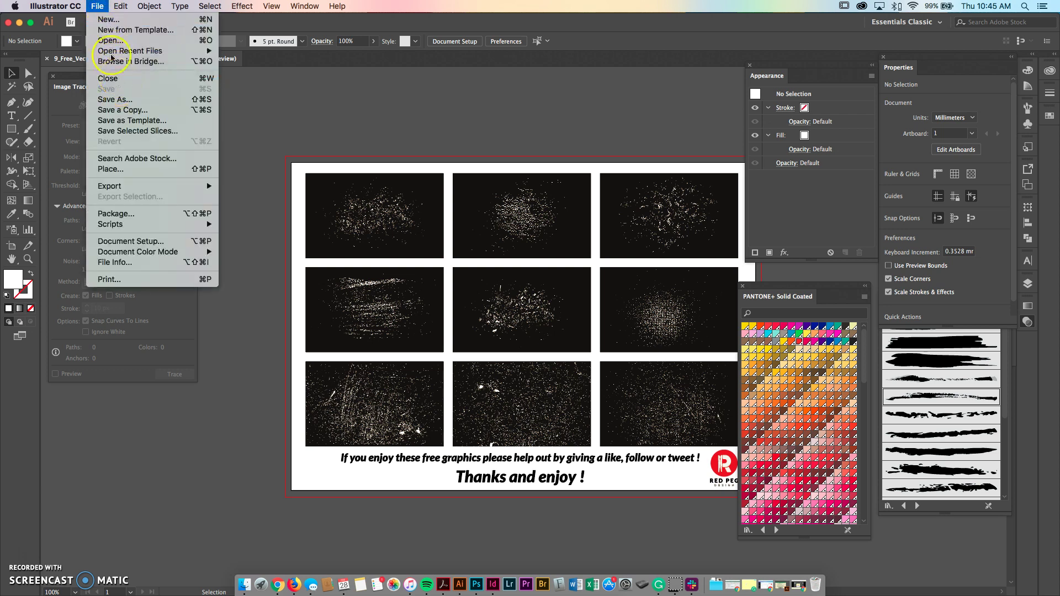
{"action": "left_click", "coordinate": [149, 41]}
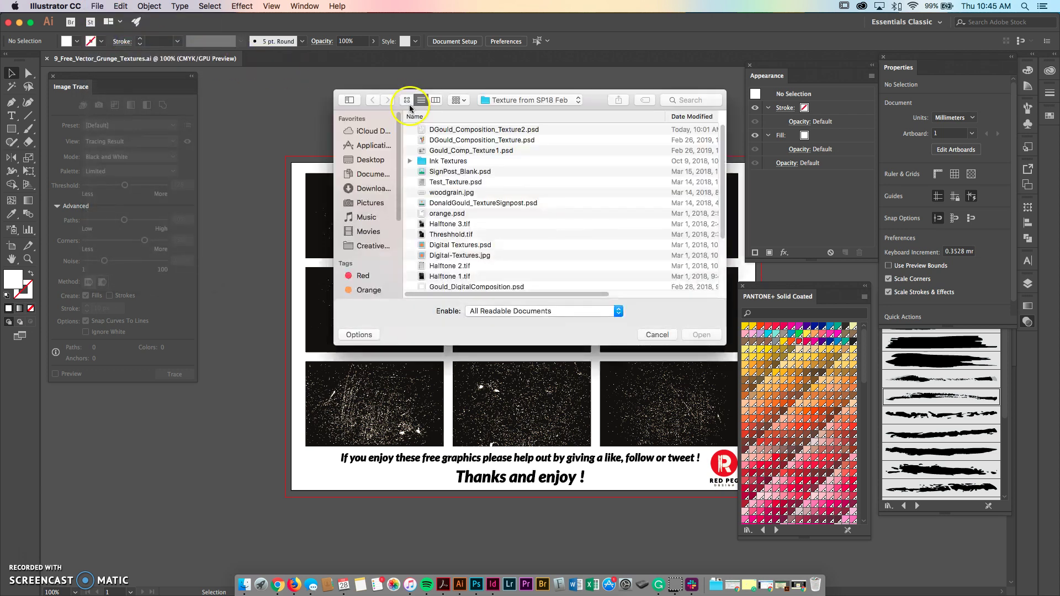
{"action": "left_click", "coordinate": [485, 132]}
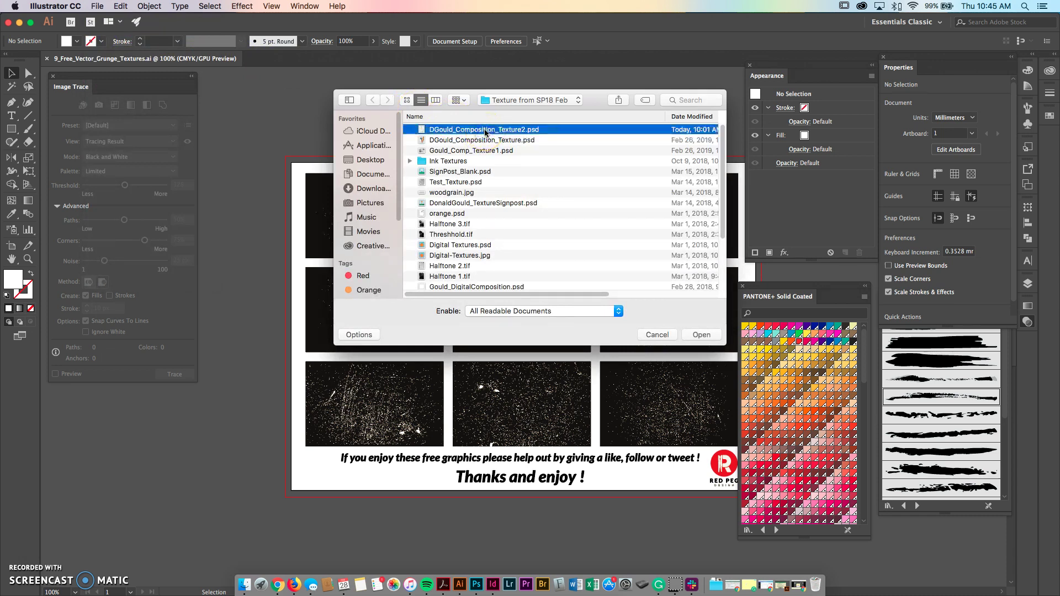
{"action": "left_click", "coordinate": [701, 335]}
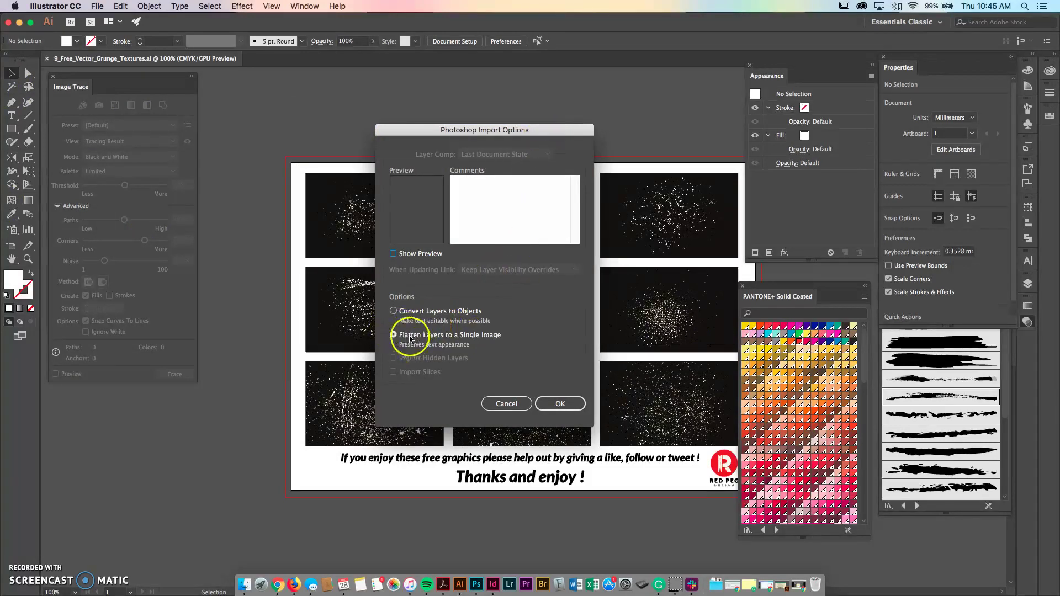
{"action": "left_click", "coordinate": [555, 402]}
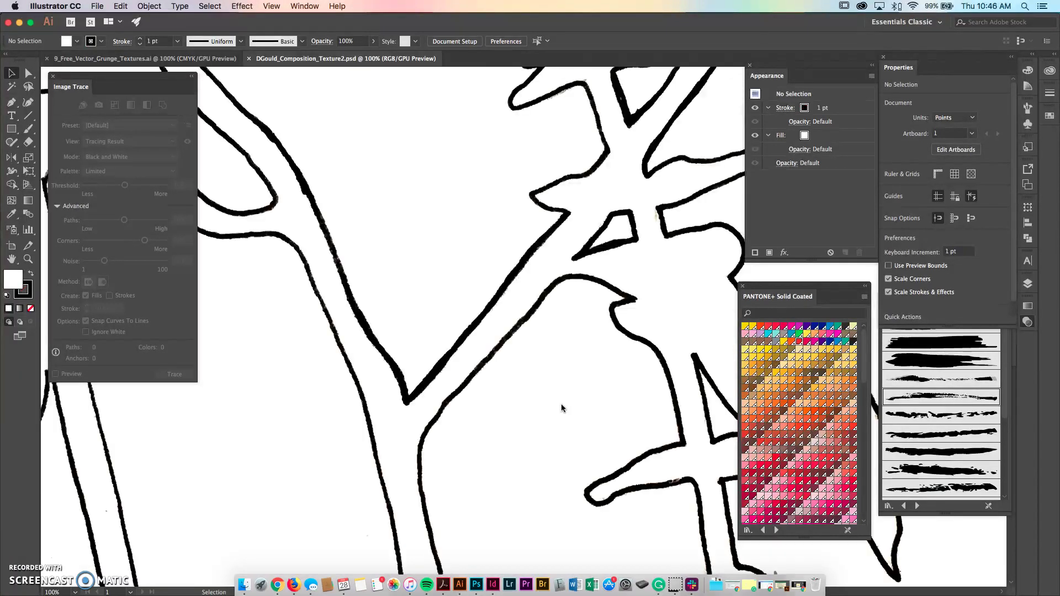
Examine the pixel edges of the scanned outlines up close and compare them with the whole drawing
{"action": "key", "text": "super+0"}
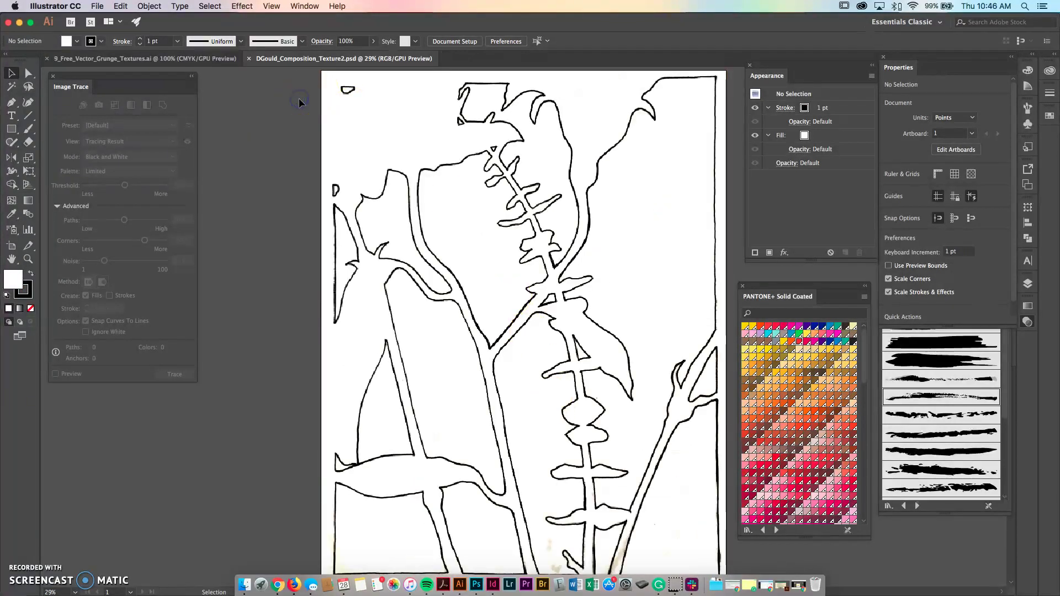
{"action": "left_click", "coordinate": [346, 116]}
{"action": "scroll", "coordinate": [398, 172], "scroll_direction": "up", "scroll_amount": 6}
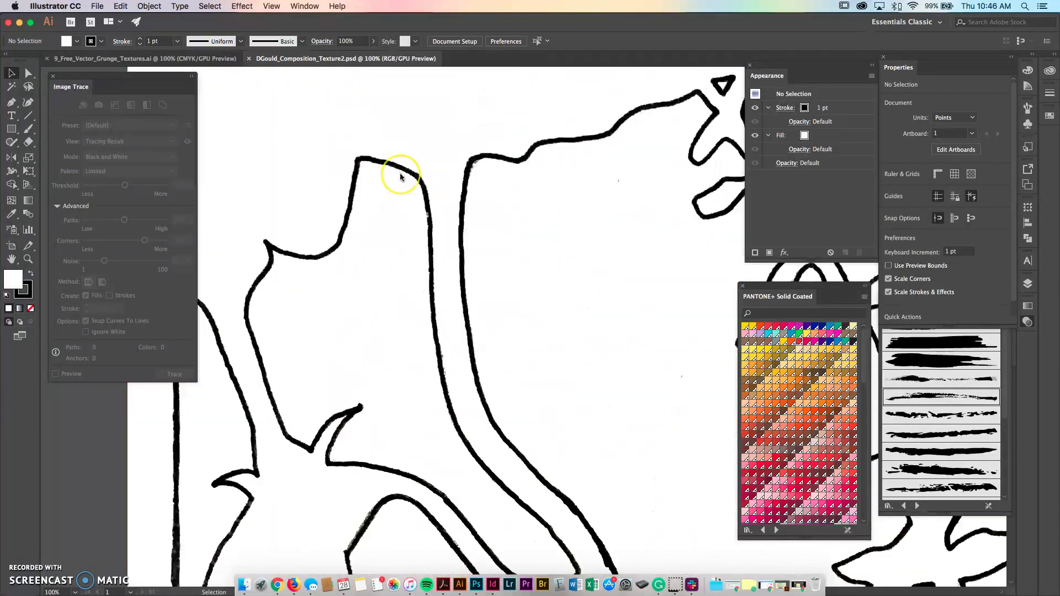
{"action": "scroll", "coordinate": [400, 176], "scroll_direction": "up", "scroll_amount": 3}
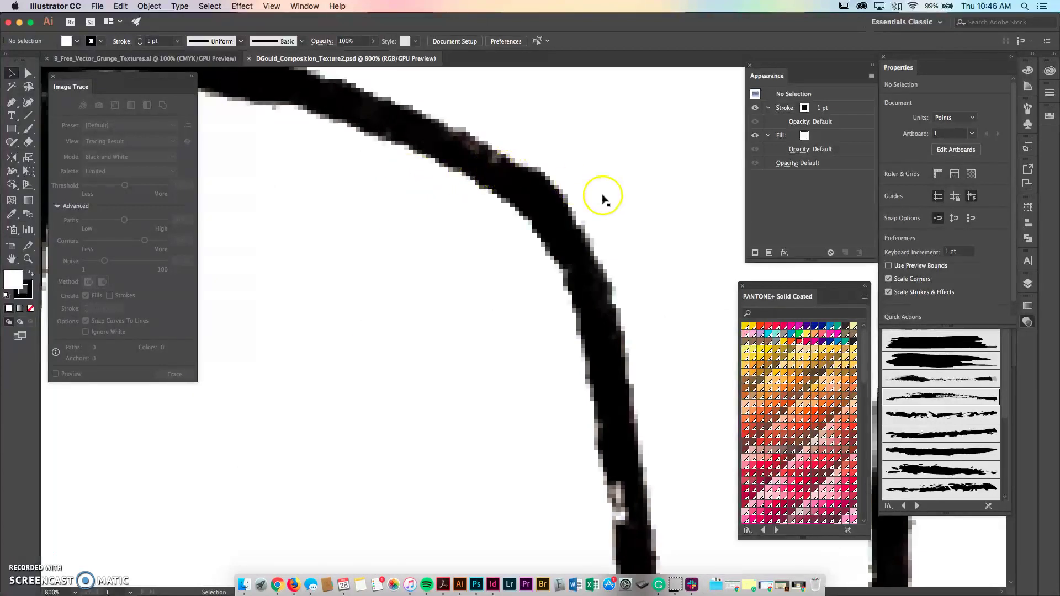
{"action": "scroll", "coordinate": [596, 194], "scroll_direction": "up", "scroll_amount": 4}
{"action": "scroll", "coordinate": [372, 204], "scroll_direction": "down", "scroll_amount": 3}
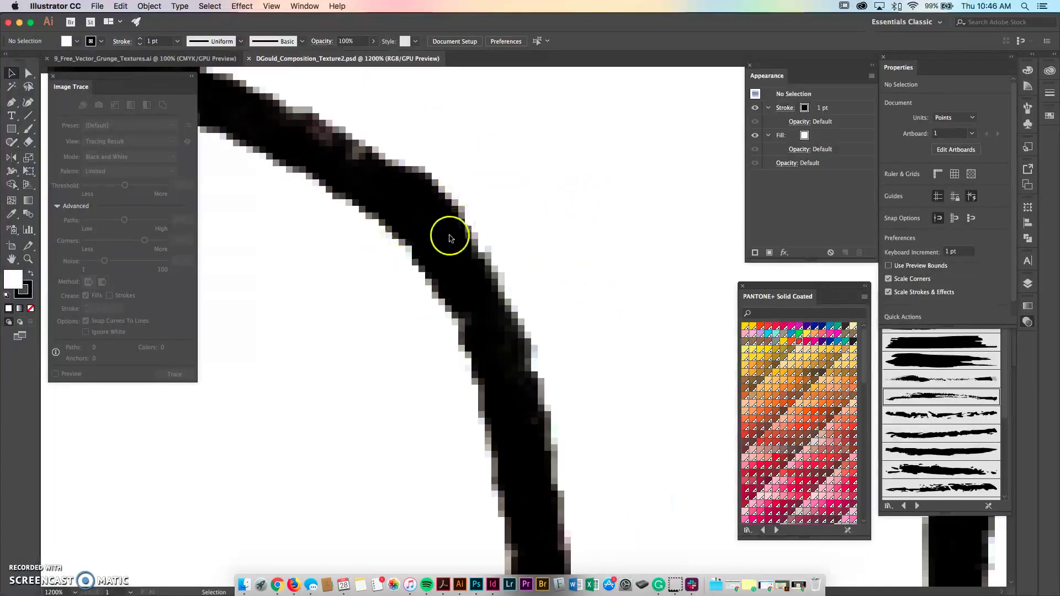
{"action": "scroll", "coordinate": [450, 239], "scroll_direction": "down", "scroll_amount": 1}
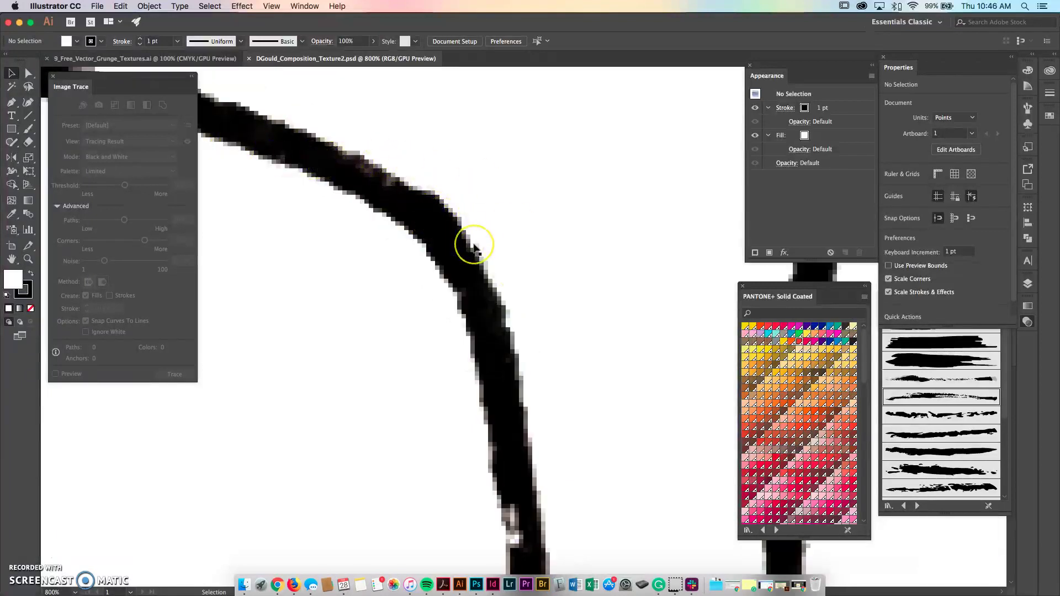
{"action": "scroll", "coordinate": [474, 247], "scroll_direction": "down", "scroll_amount": 5}
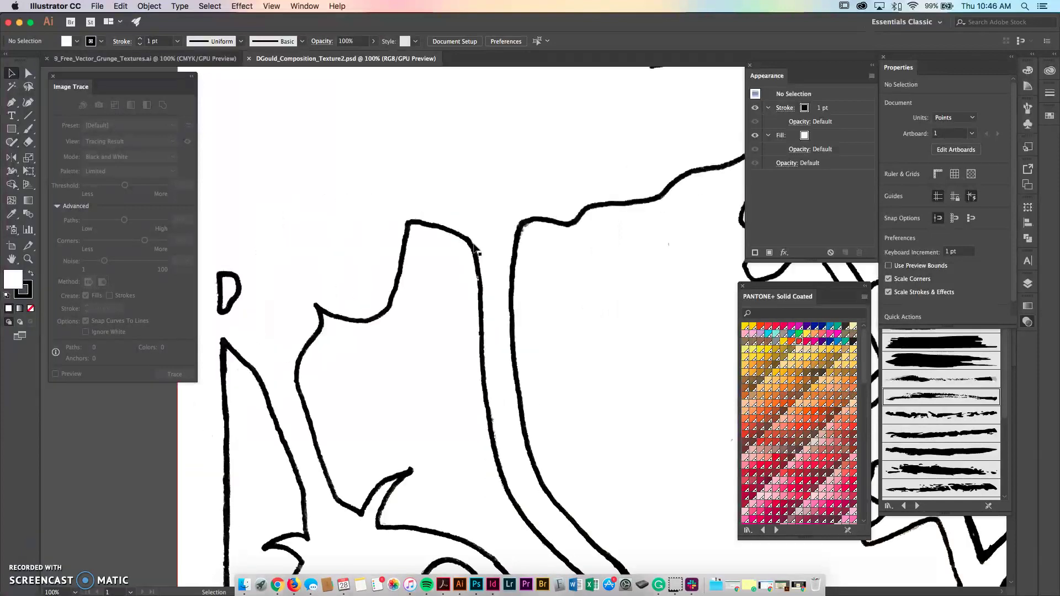
{"action": "scroll", "coordinate": [474, 247], "scroll_direction": "down", "scroll_amount": 2}
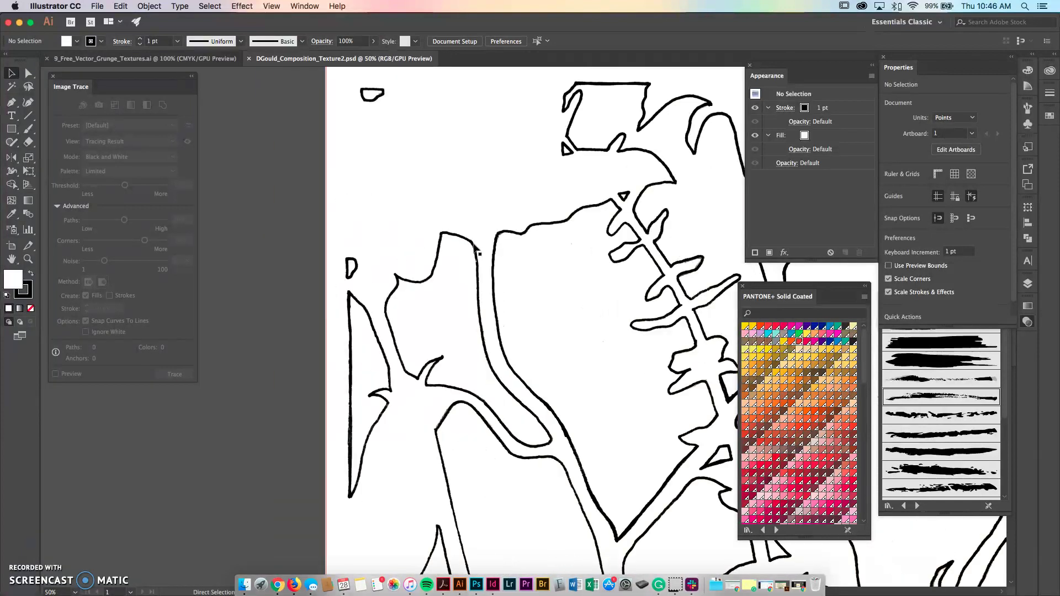
{"action": "scroll", "coordinate": [479, 252], "scroll_direction": "down", "scroll_amount": 2}
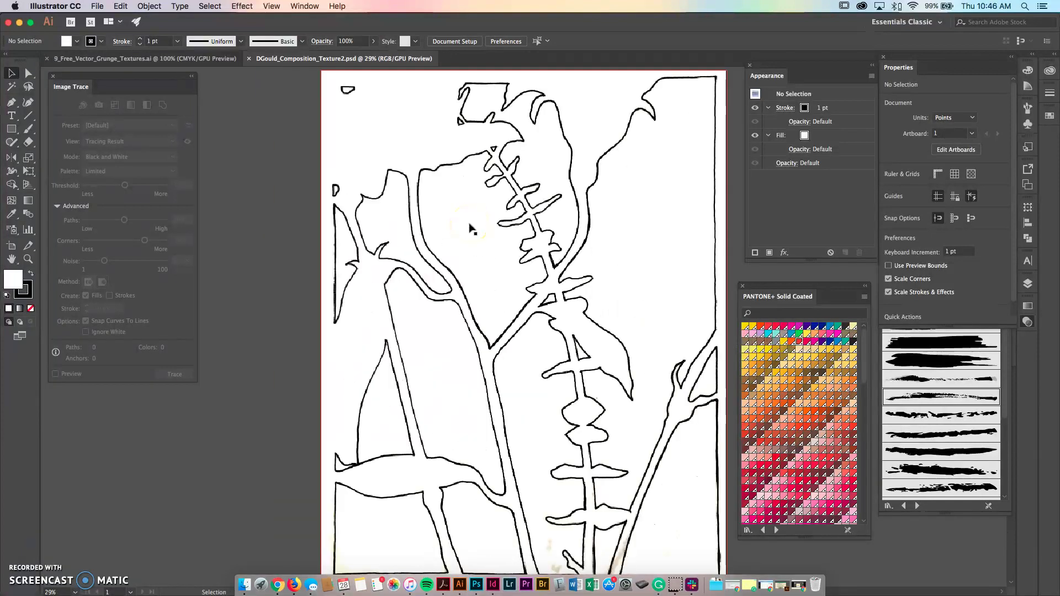
{"action": "left_click", "coordinate": [287, 163]}
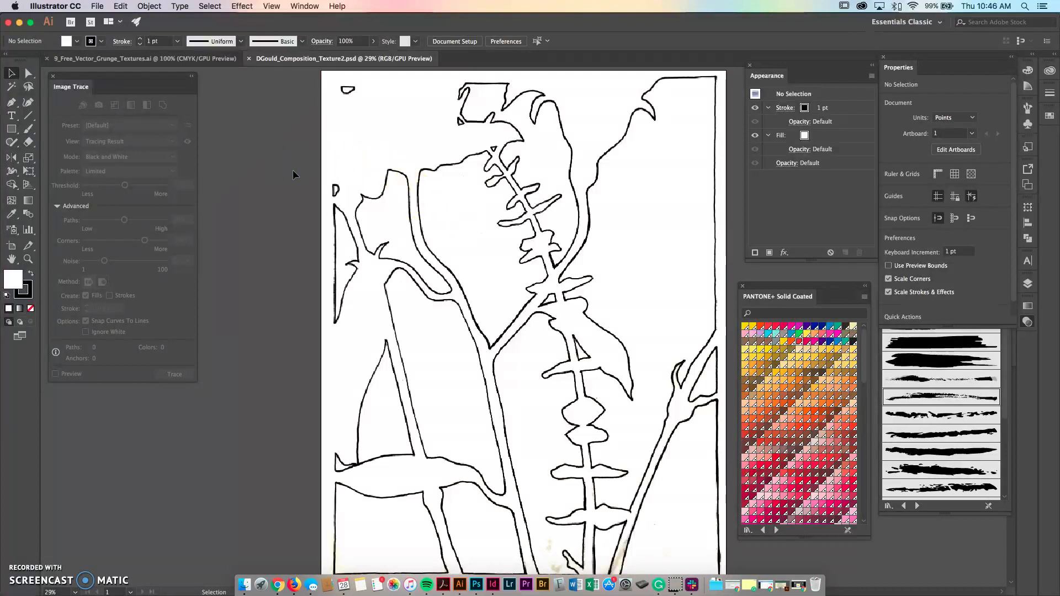
Examine the branch and leafy stem outlines of the scanned drawing at several magnifications
{"action": "left_click", "coordinate": [356, 159]}
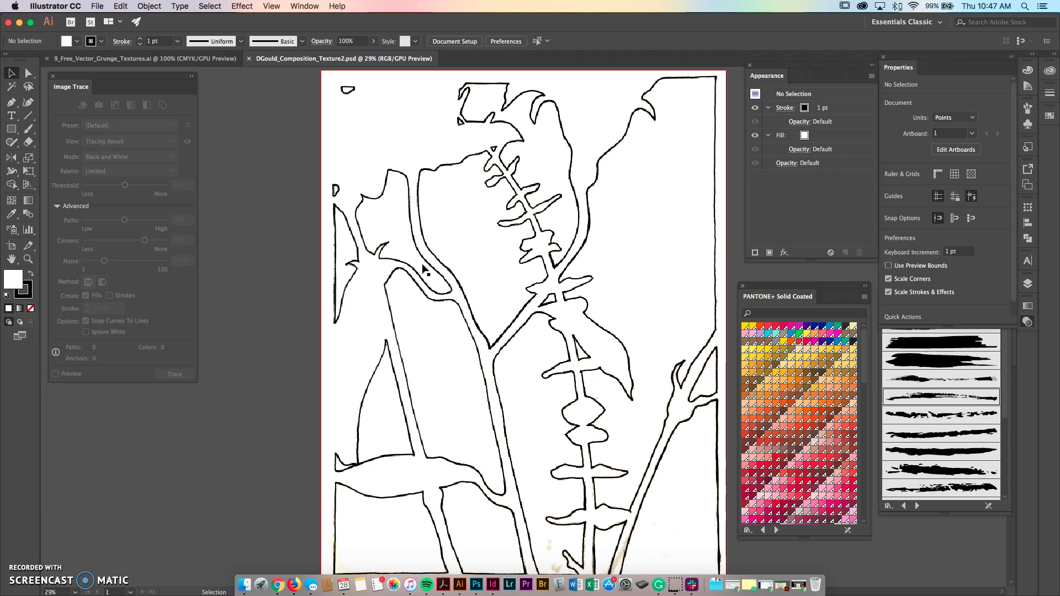
{"action": "left_click", "coordinate": [423, 270], "text": "super"}
{"action": "left_click", "coordinate": [424, 270], "text": "super"}
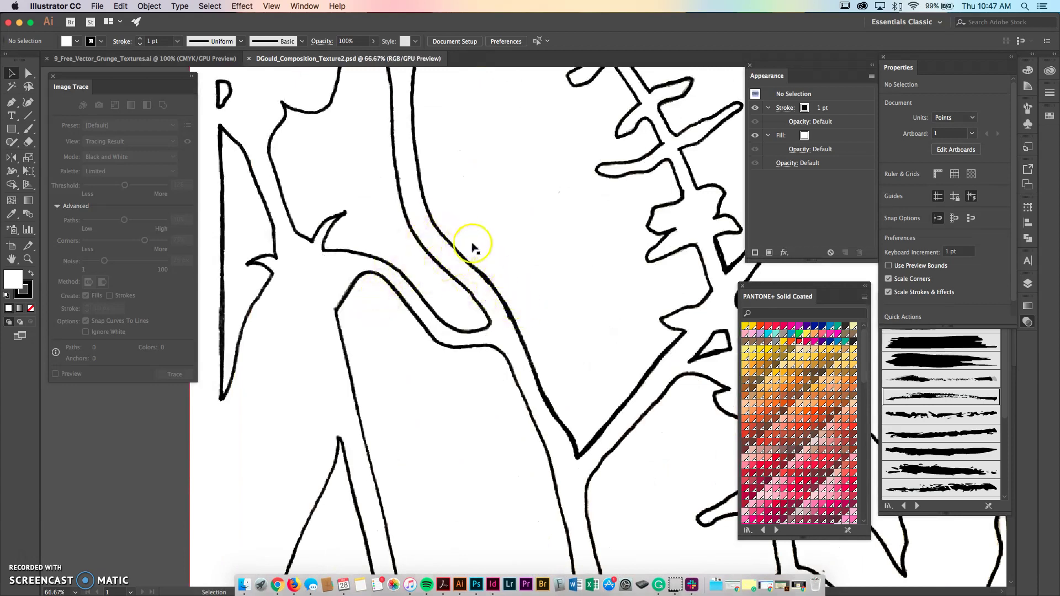
{"action": "left_click", "coordinate": [407, 304], "text": "alt+super"}
{"action": "left_click", "coordinate": [407, 303], "text": "alt+super"}
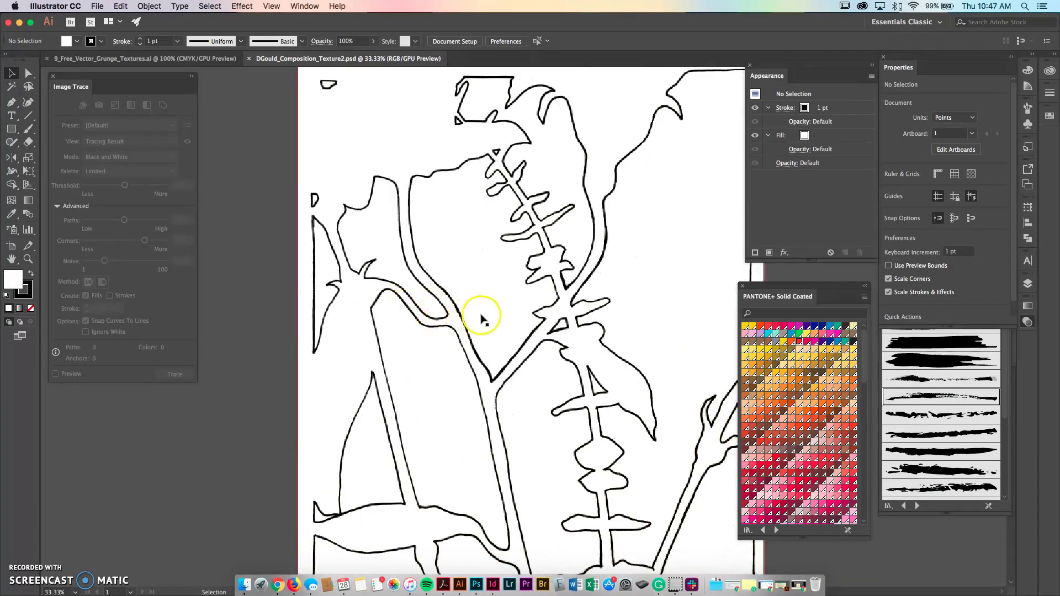
{"action": "scroll", "coordinate": [511, 308], "scroll_direction": "right", "scroll_amount": 3}
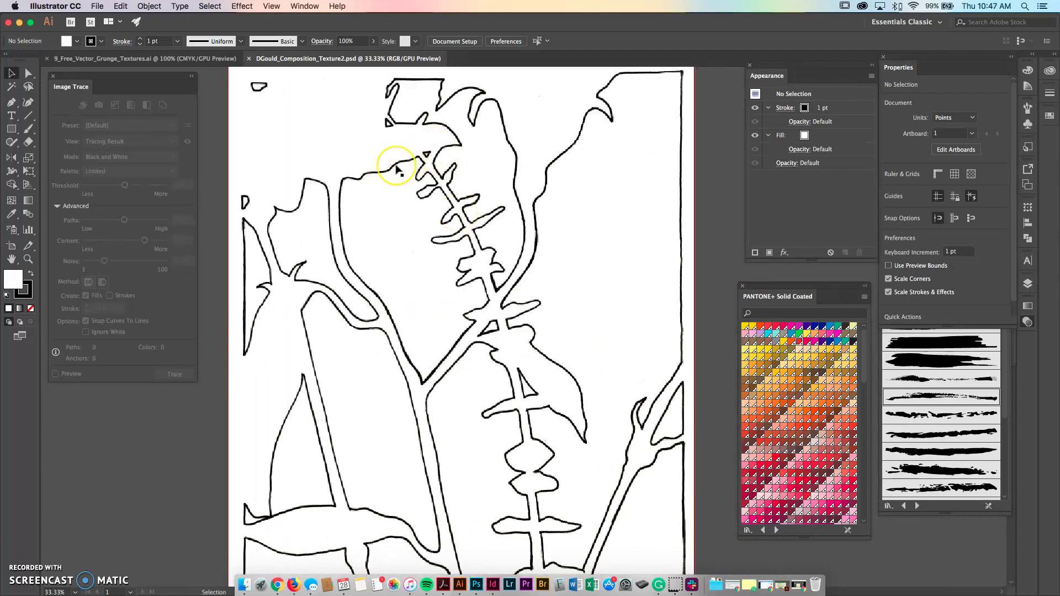
{"action": "left_click", "coordinate": [387, 161], "text": "super"}
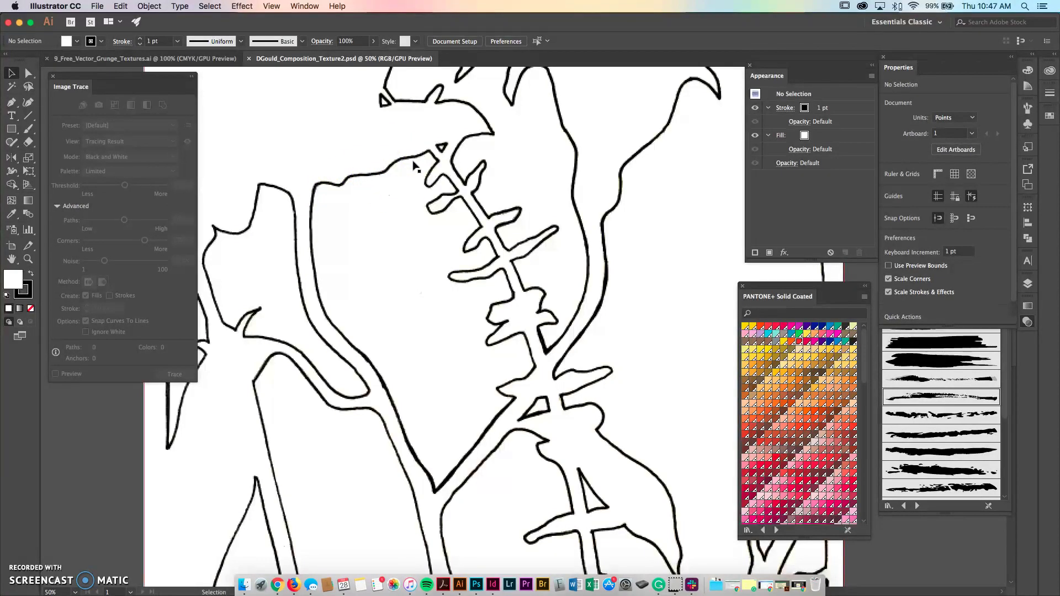
{"action": "key", "text": "super+0"}
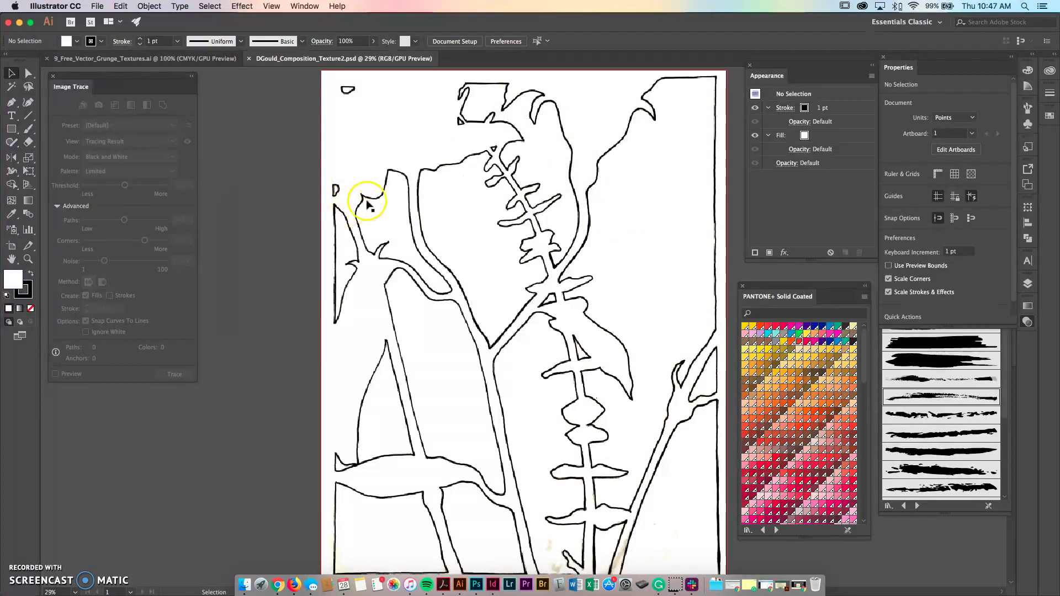
Apply Image Trace to the line drawing with the default black and white settings, accepting the large image
{"action": "left_click", "coordinate": [492, 161]}
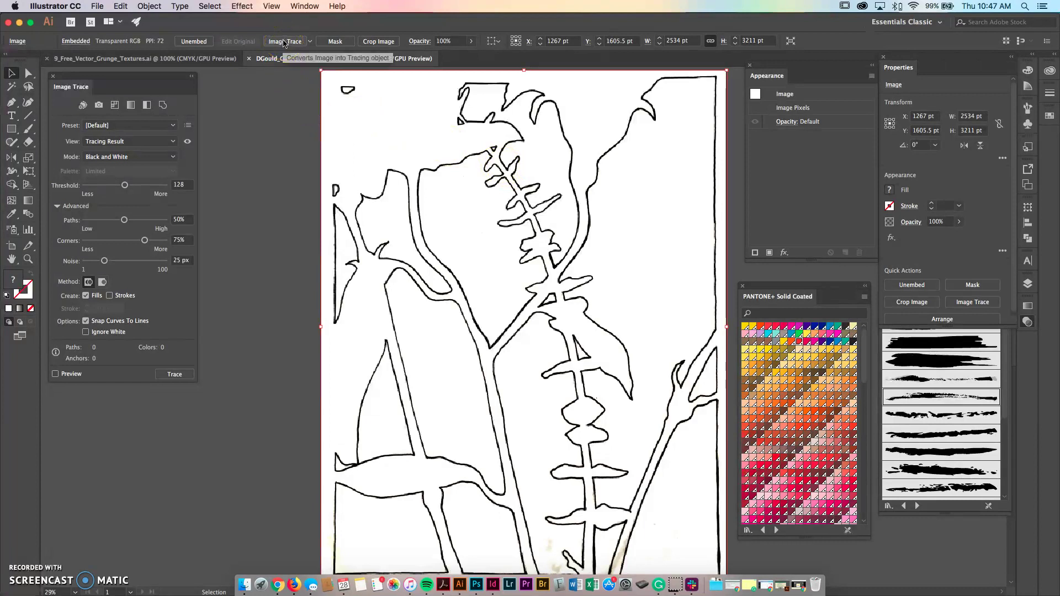
{"action": "left_click", "coordinate": [284, 42]}
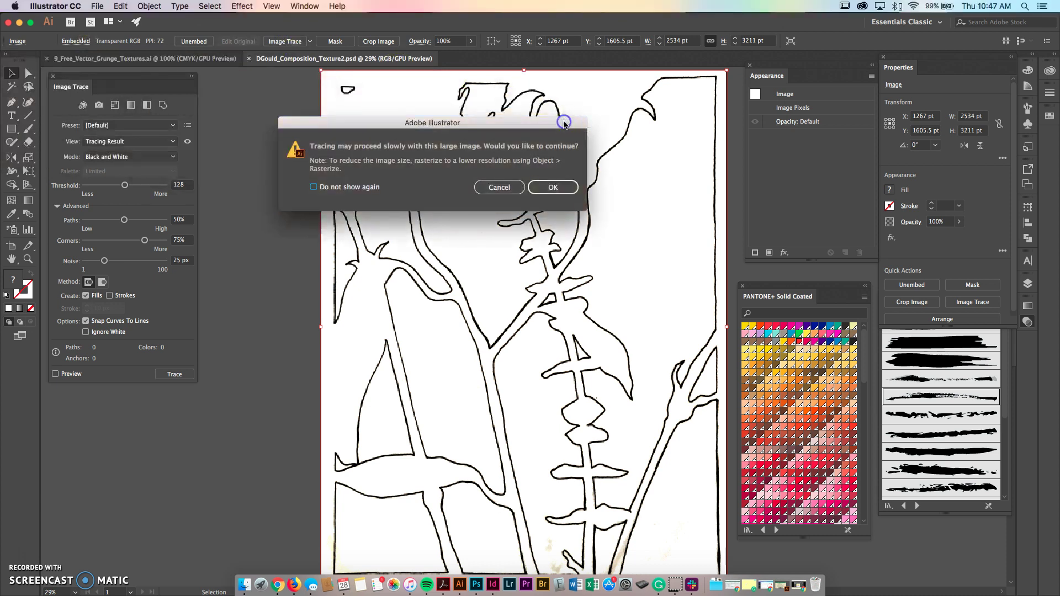
{"action": "left_click", "coordinate": [555, 189]}
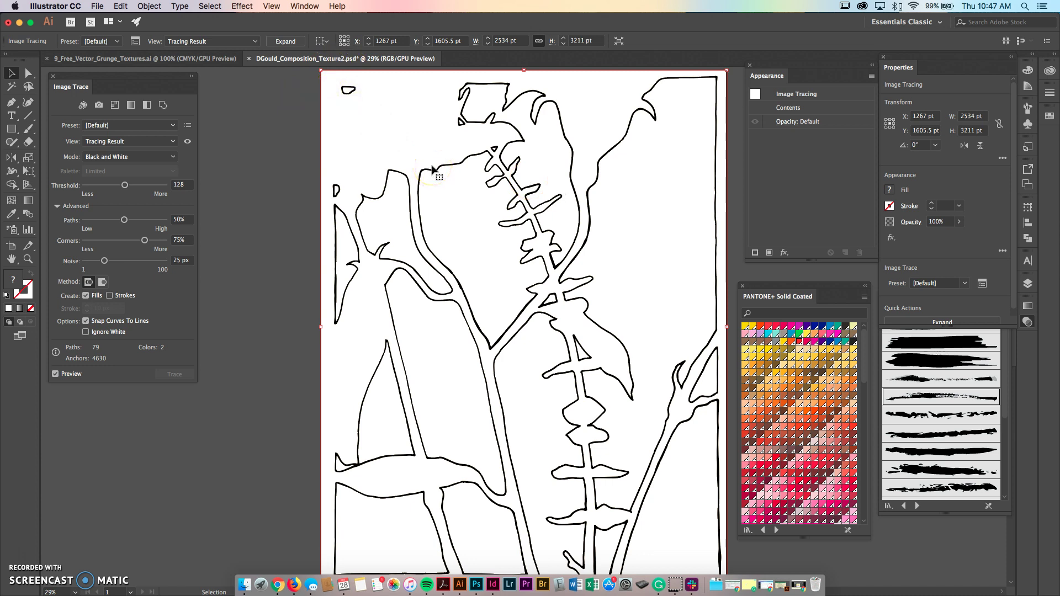
Examine the traced outlines around the leafy stem for edge smoothness and accuracy
{"action": "scroll", "coordinate": [575, 221], "scroll_direction": "right", "scroll_amount": 2}
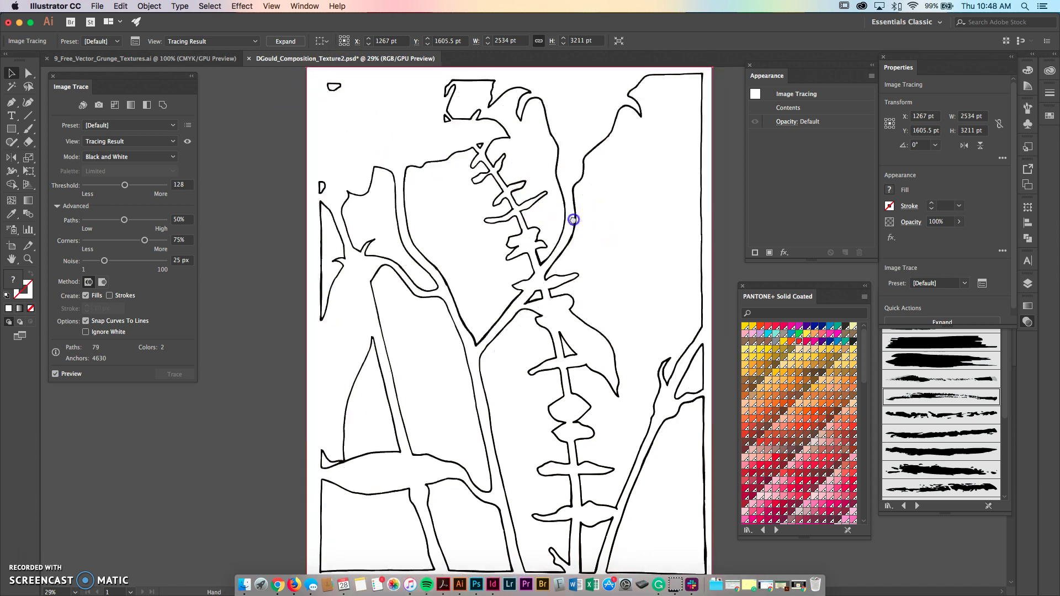
{"action": "scroll", "coordinate": [526, 237], "scroll_direction": "up", "scroll_amount": 1}
{"action": "scroll", "coordinate": [526, 231], "scroll_direction": "up", "scroll_amount": 5}
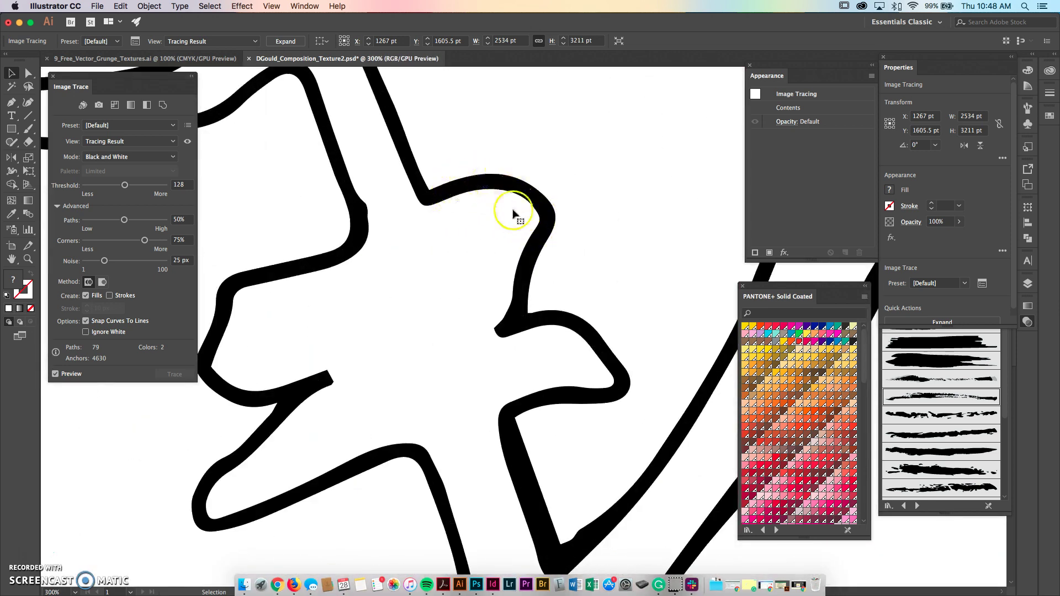
{"action": "scroll", "coordinate": [460, 276], "scroll_direction": "down", "scroll_amount": 1}
{"action": "scroll", "coordinate": [459, 277], "scroll_direction": "down", "scroll_amount": 3}
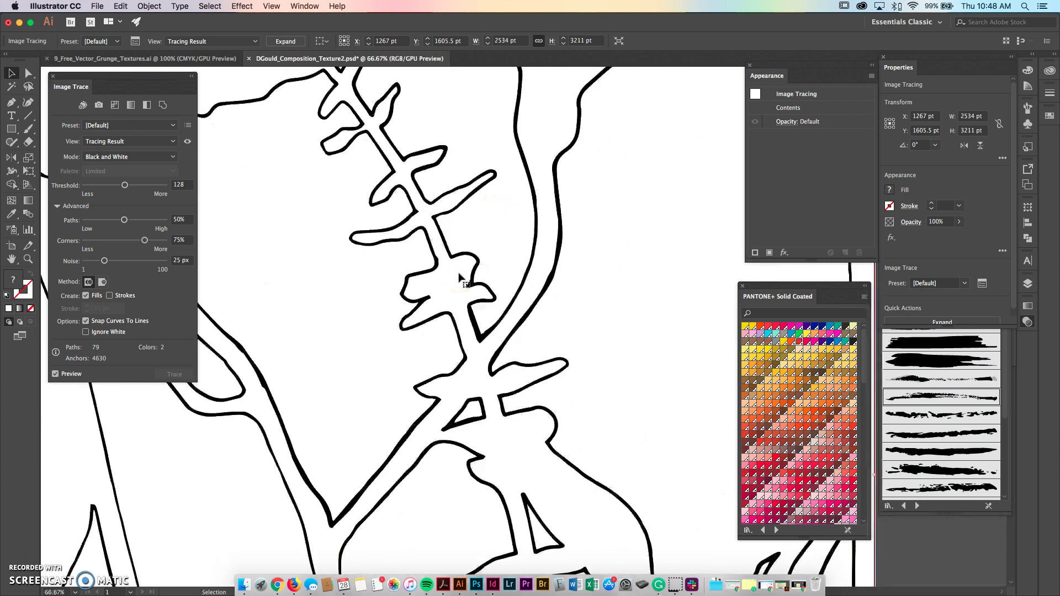
{"action": "left_click_drag", "start_coordinate": [456, 342], "coordinate": [466, 341]}
{"action": "scroll", "coordinate": [466, 340], "scroll_direction": "down", "scroll_amount": 2}
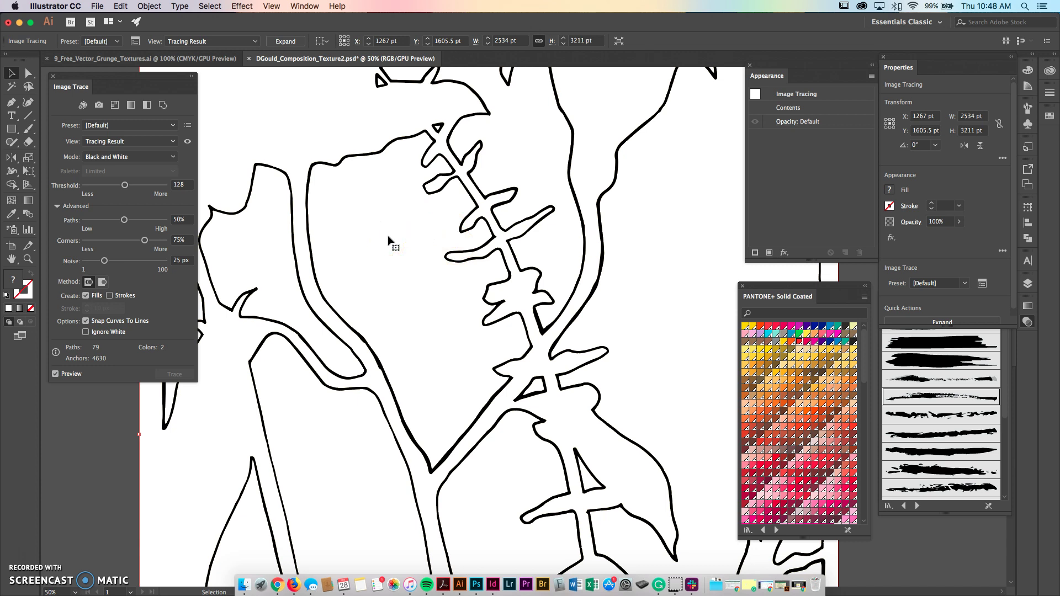
{"action": "left_click", "coordinate": [227, 283]}
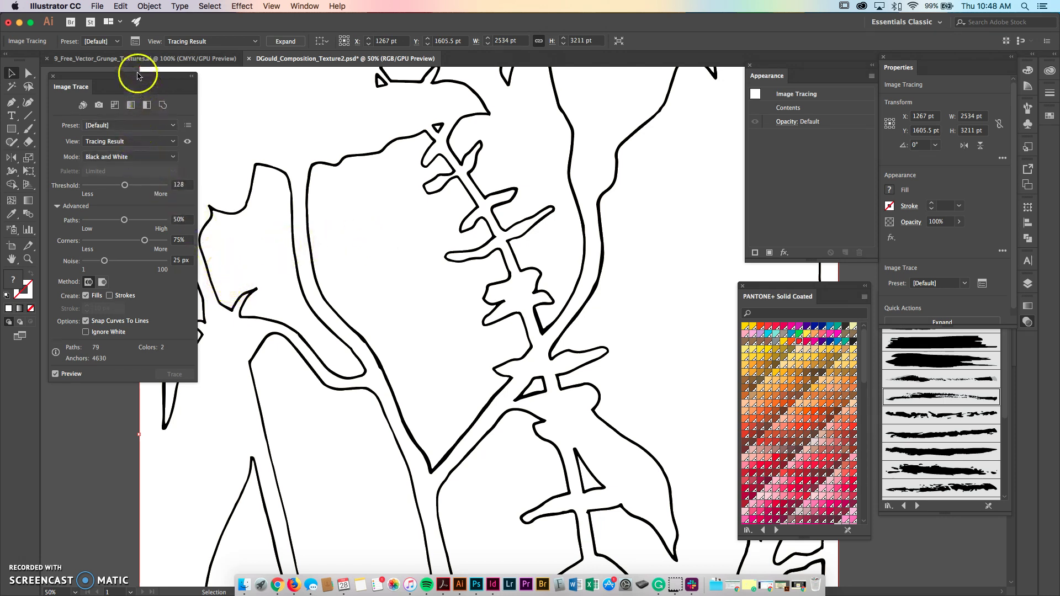
Close and reopen the Image Trace panel, and locate its entry in the list of available panels
{"action": "left_click", "coordinate": [52, 78]}
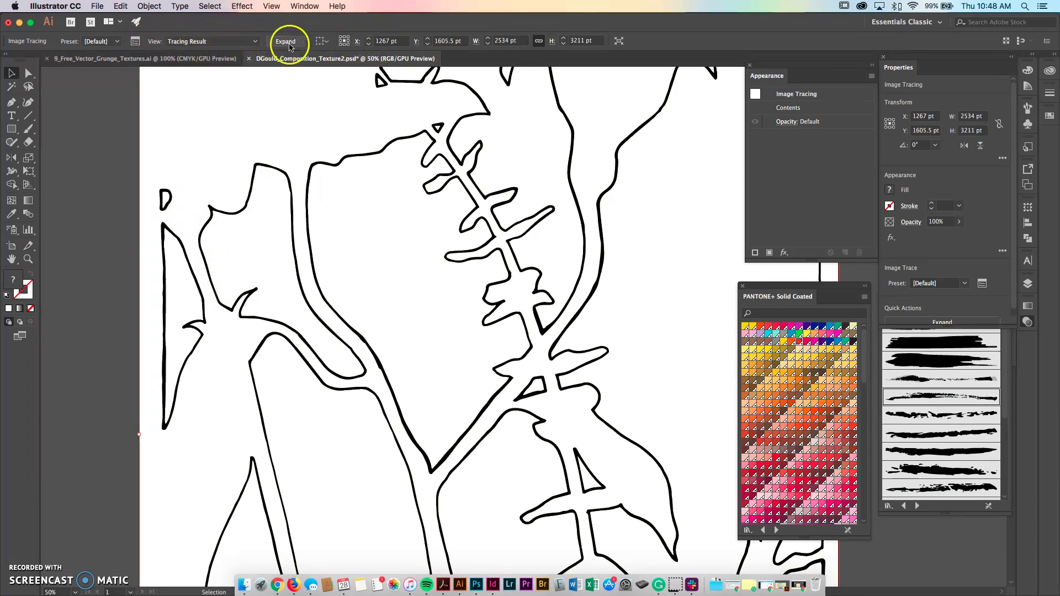
{"action": "left_click", "coordinate": [136, 41]}
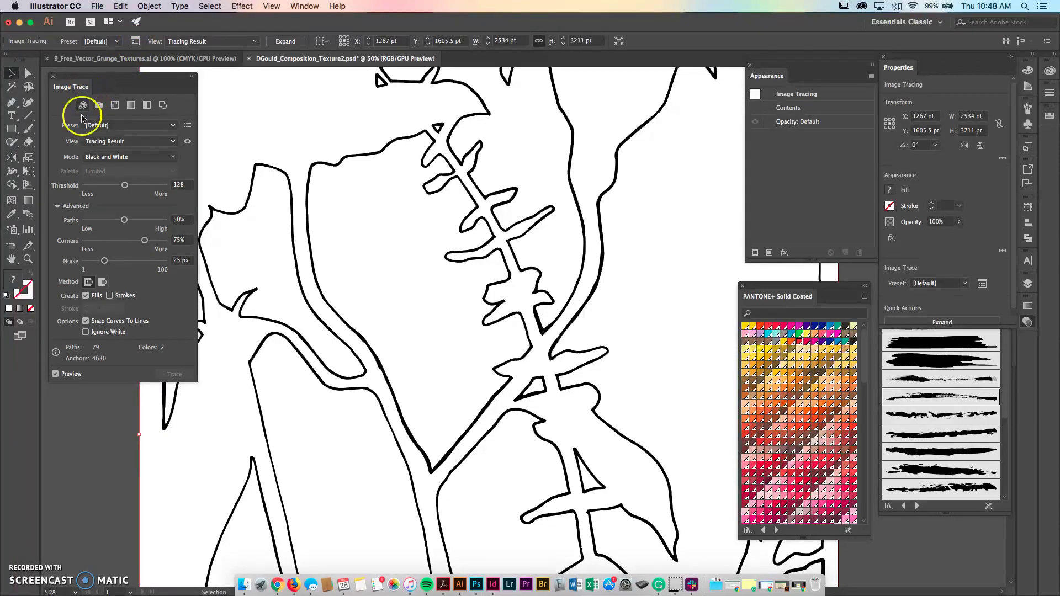
{"action": "left_click", "coordinate": [297, 5]}
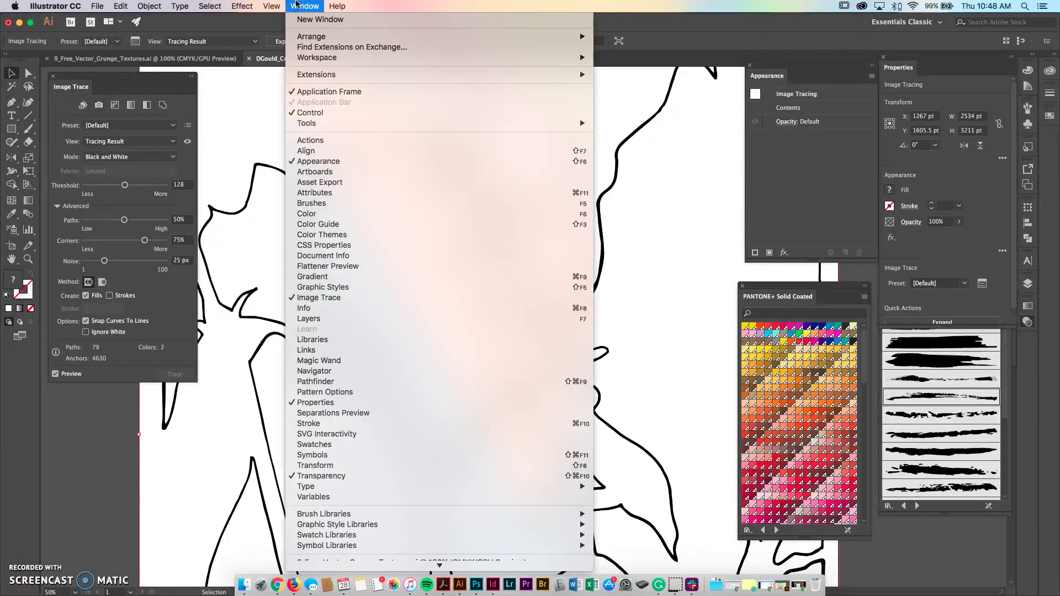
{"action": "left_click", "coordinate": [330, 298]}
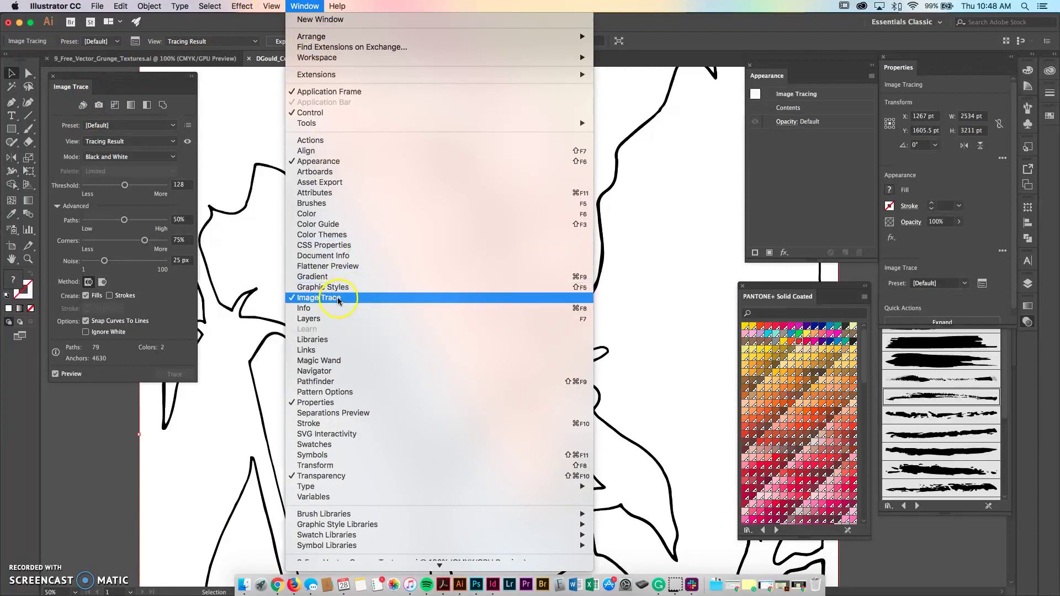
Show the Image Trace settings and set the tracing threshold to 147
{"action": "left_click", "coordinate": [338, 299]}
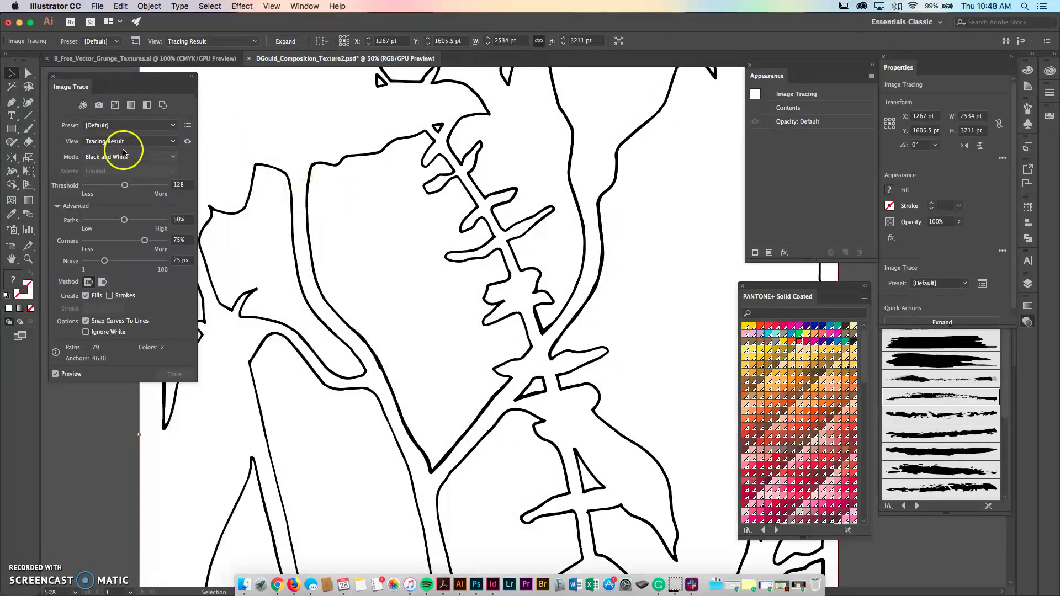
{"action": "left_click", "coordinate": [126, 185]}
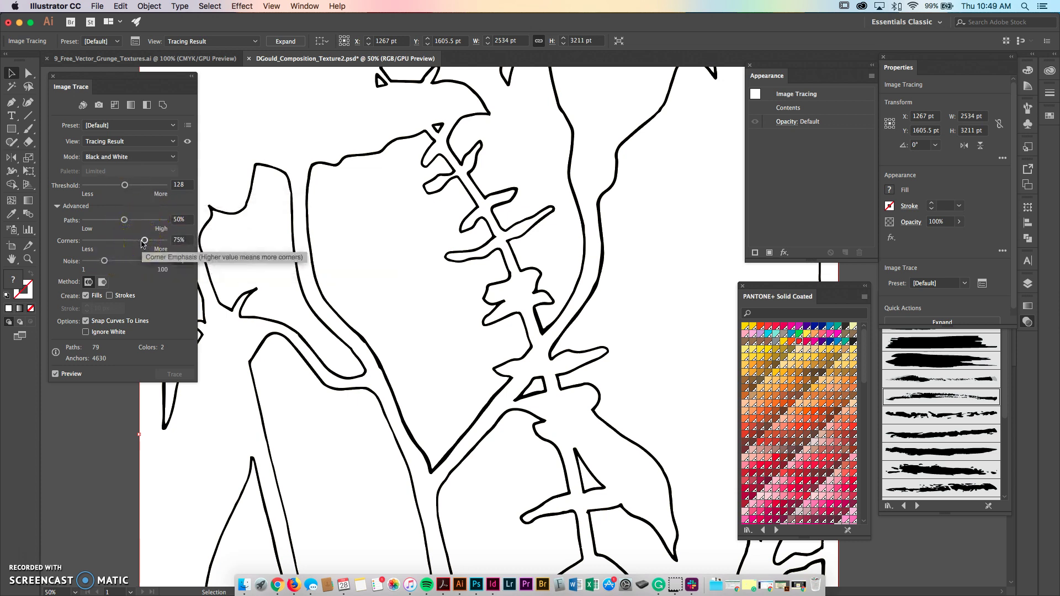
{"action": "left_click", "coordinate": [95, 262]}
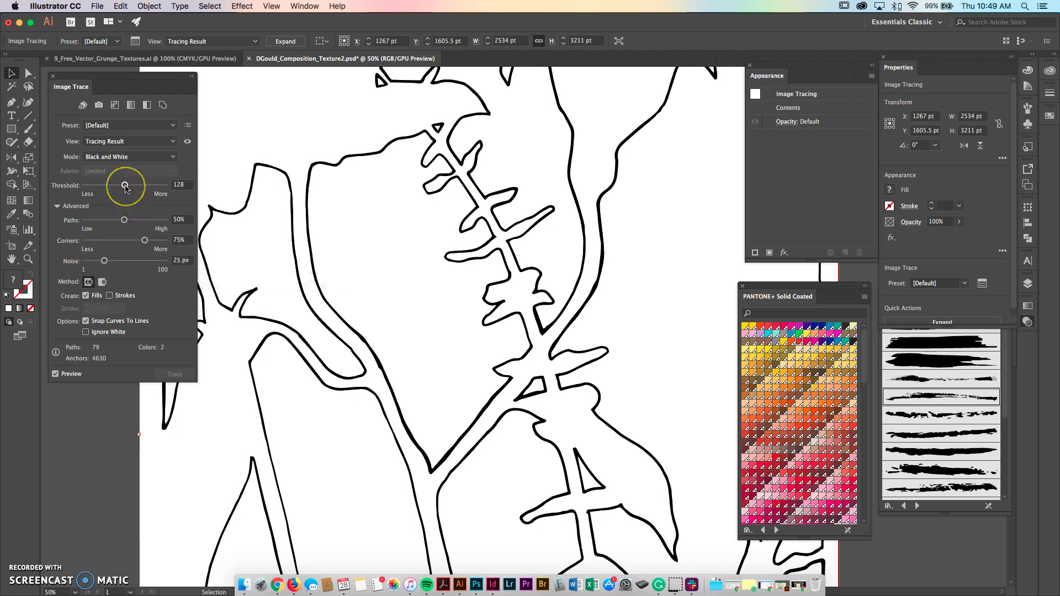
{"action": "left_click_drag", "start_coordinate": [125, 186], "coordinate": [130, 187]}
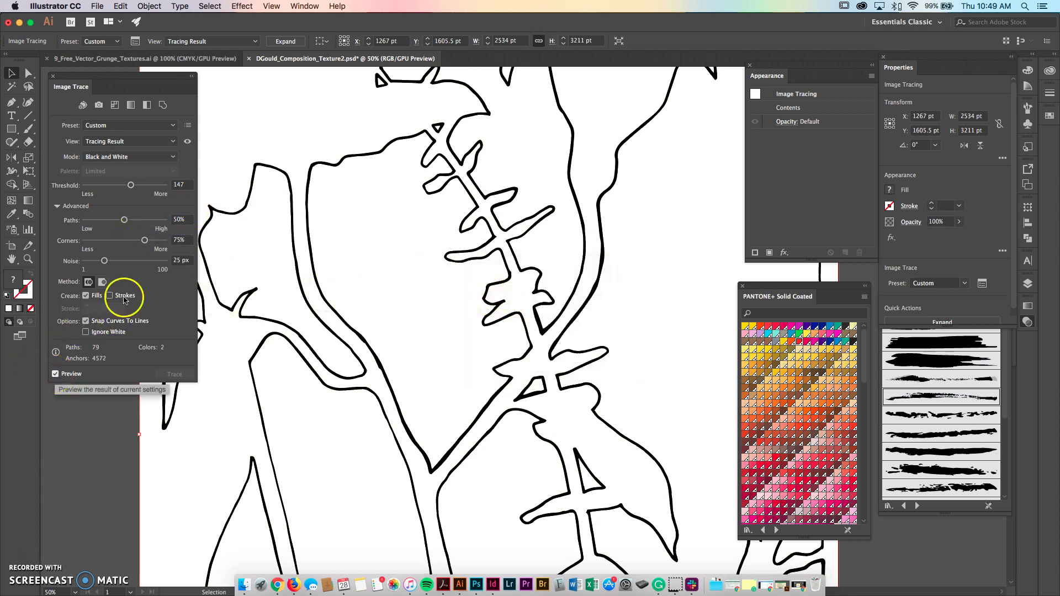
Refine the trace with Paths at 80%, Corners at 4% and Noise at 6 px
{"action": "left_click_drag", "start_coordinate": [124, 220], "coordinate": [129, 222]}
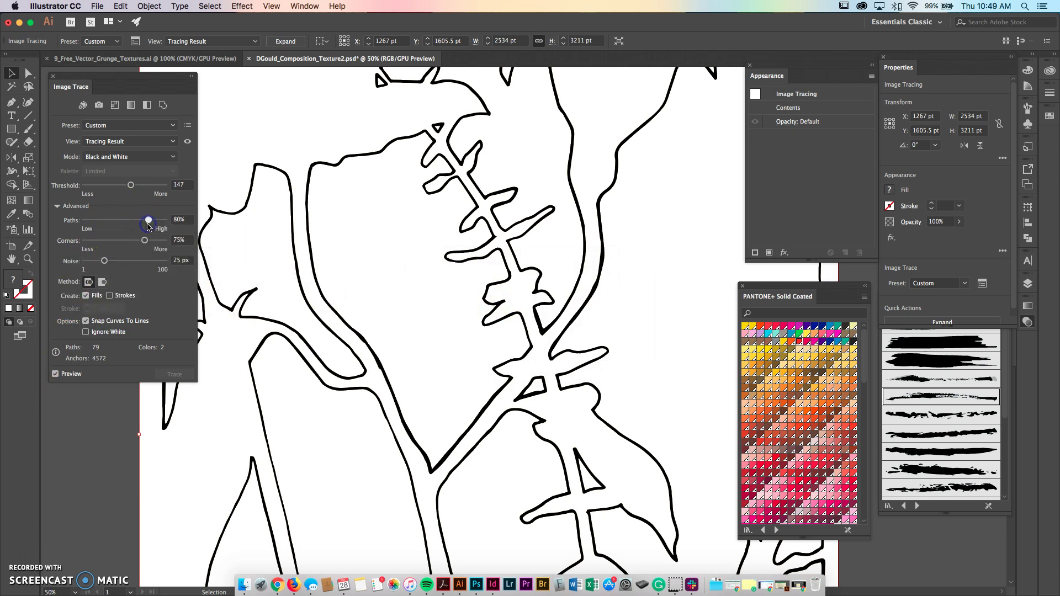
{"action": "mouse_move", "coordinate": [147, 225]}
{"action": "left_mouse_down"}
{"action": "mouse_move", "coordinate": [143, 242]}
{"action": "mouse_move", "coordinate": [89, 246]}
{"action": "left_mouse_up"}
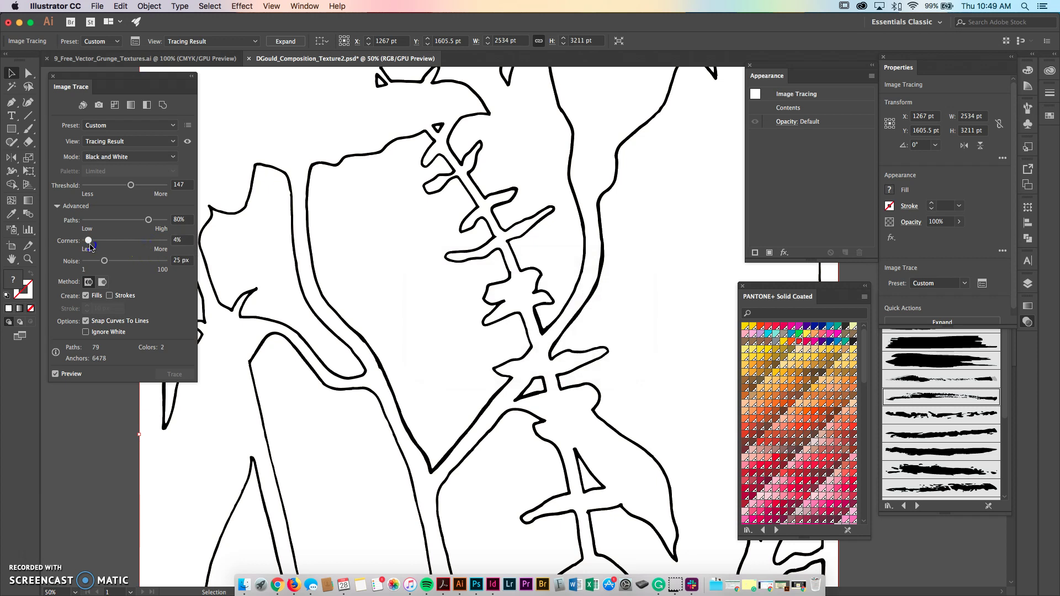
{"action": "left_click_drag", "start_coordinate": [104, 261], "coordinate": [105, 264]}
{"action": "left_click", "coordinate": [106, 263]}
{"action": "left_click", "coordinate": [93, 264]}
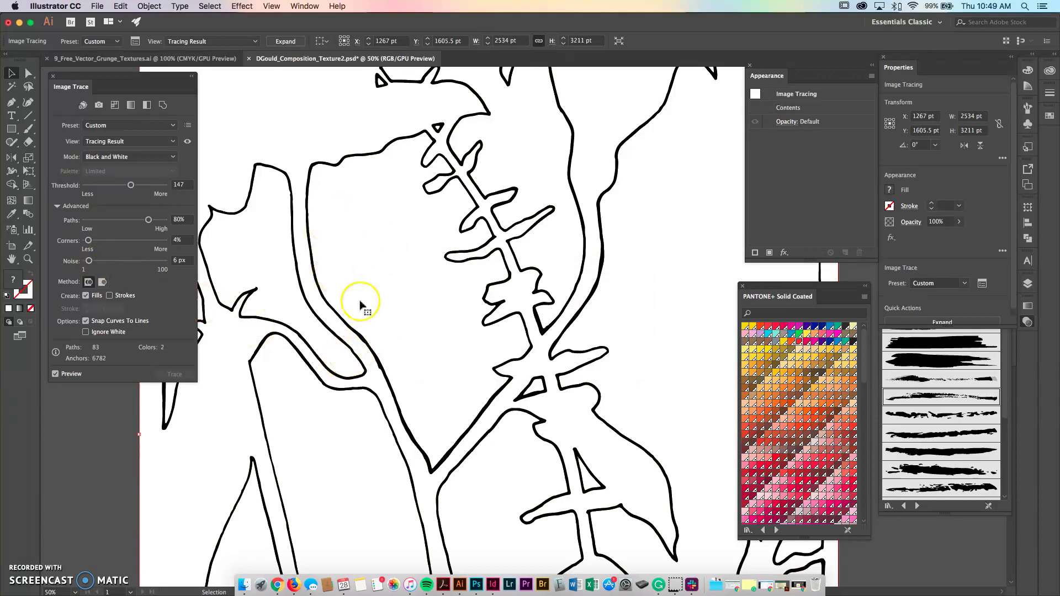
Examine the refined tracing around the branches, leafy stem and upper leaves for line quality
{"action": "scroll", "coordinate": [315, 204], "scroll_direction": "up", "scroll_amount": 3}
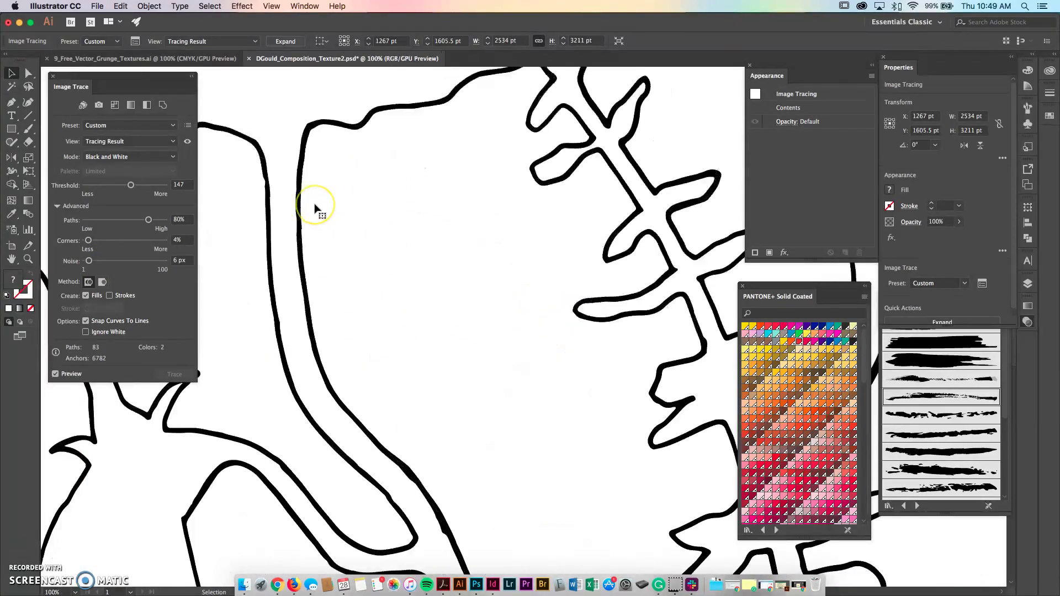
{"action": "scroll", "coordinate": [314, 208], "scroll_direction": "down", "scroll_amount": 2}
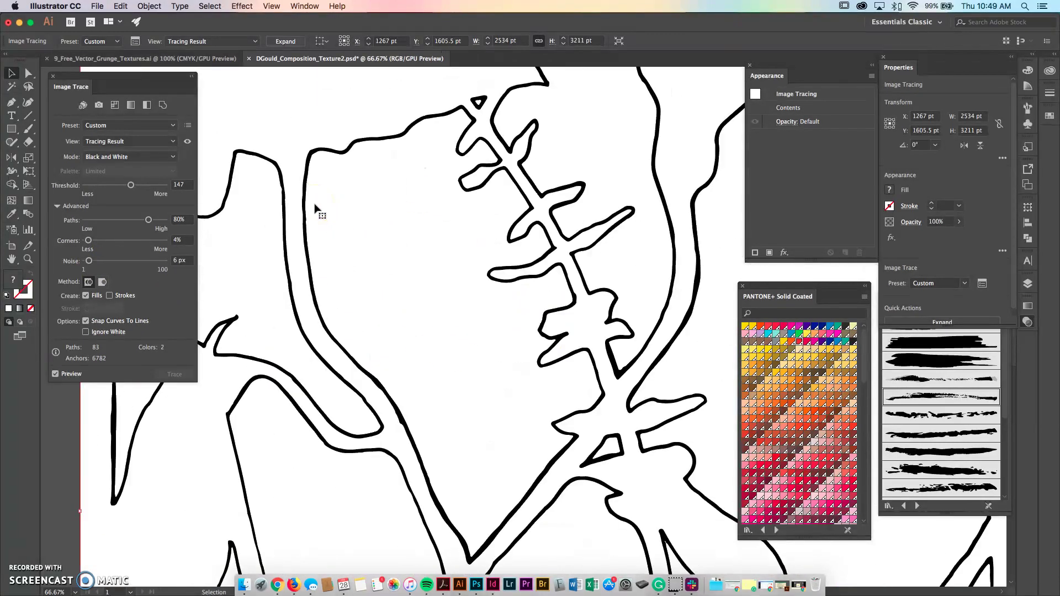
{"action": "scroll", "coordinate": [316, 207], "scroll_direction": "down", "scroll_amount": 1}
{"action": "left_click_drag", "start_coordinate": [469, 249], "coordinate": [416, 352]}
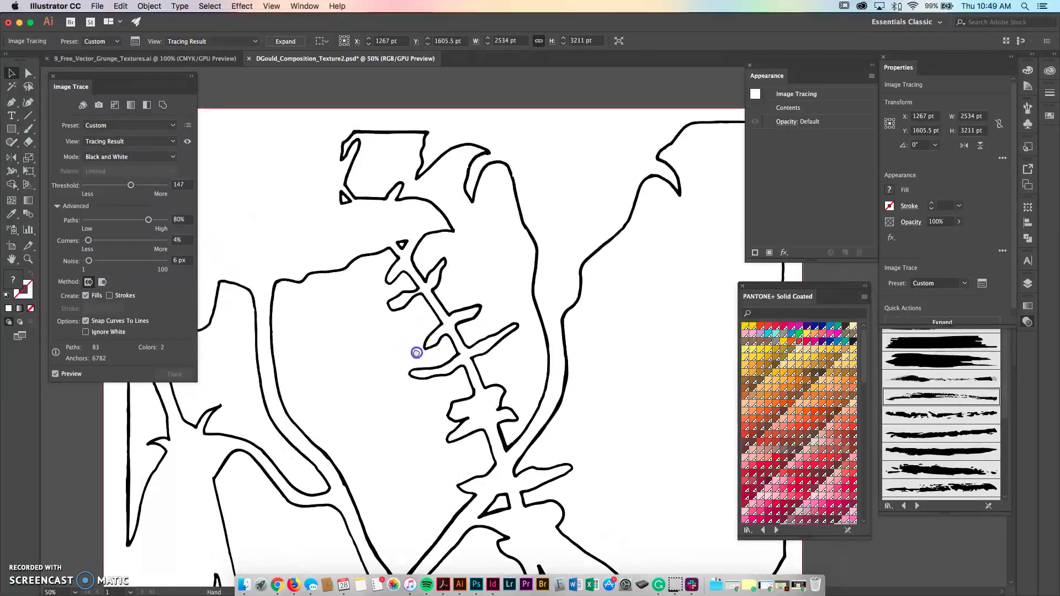
{"action": "scroll", "coordinate": [521, 190], "scroll_direction": "right", "scroll_amount": 3}
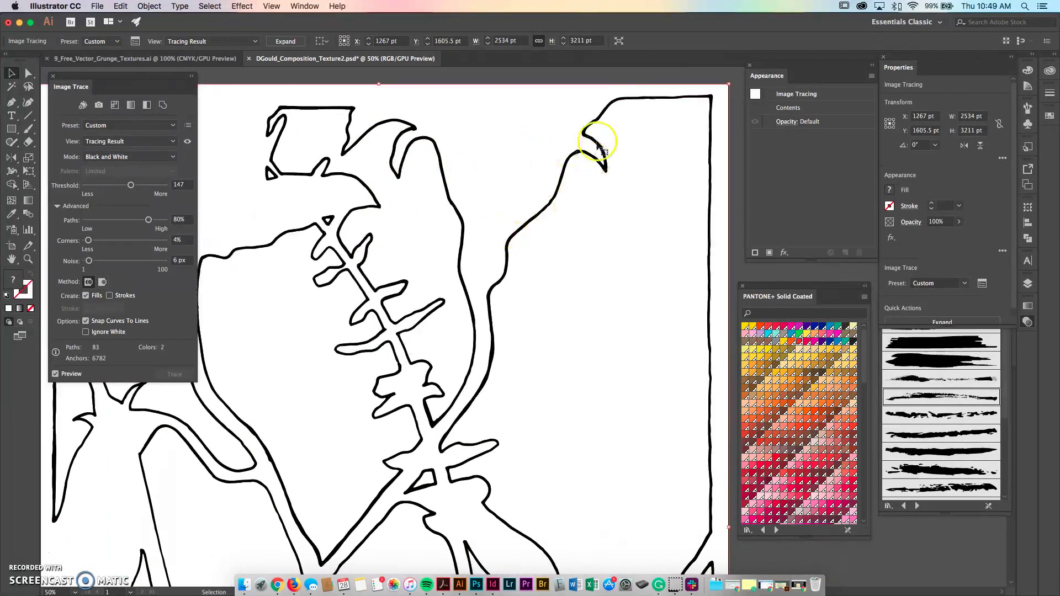
{"action": "scroll", "coordinate": [445, 229], "scroll_direction": "left", "scroll_amount": 3}
{"action": "scroll", "coordinate": [445, 229], "scroll_direction": "down", "scroll_amount": 2}
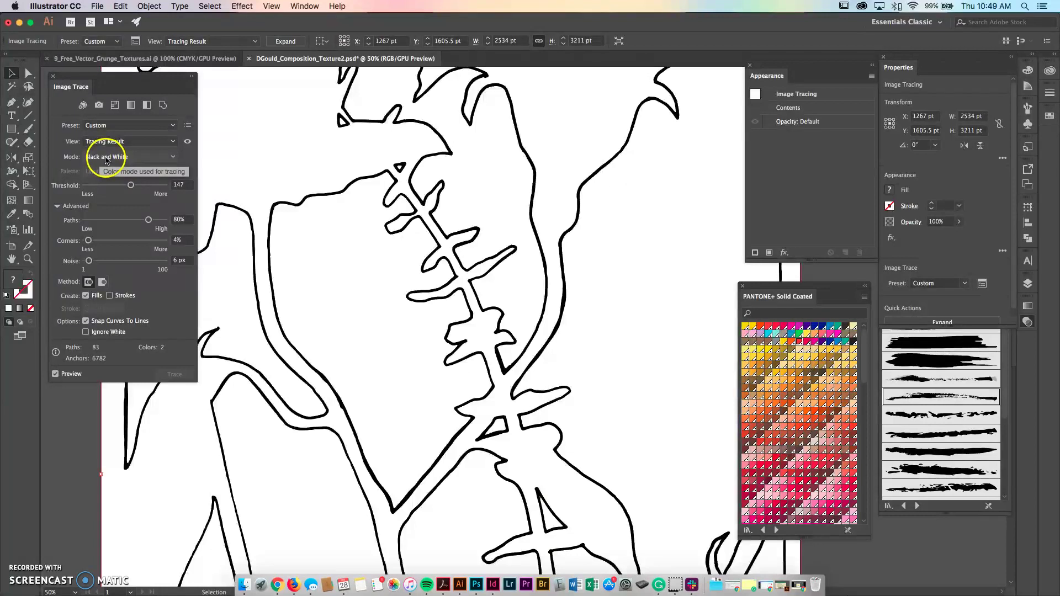
Expand the tracing result into editable vector paths and close the Image Trace panel
{"action": "left_click", "coordinate": [86, 334]}
{"action": "left_click", "coordinate": [284, 42]}
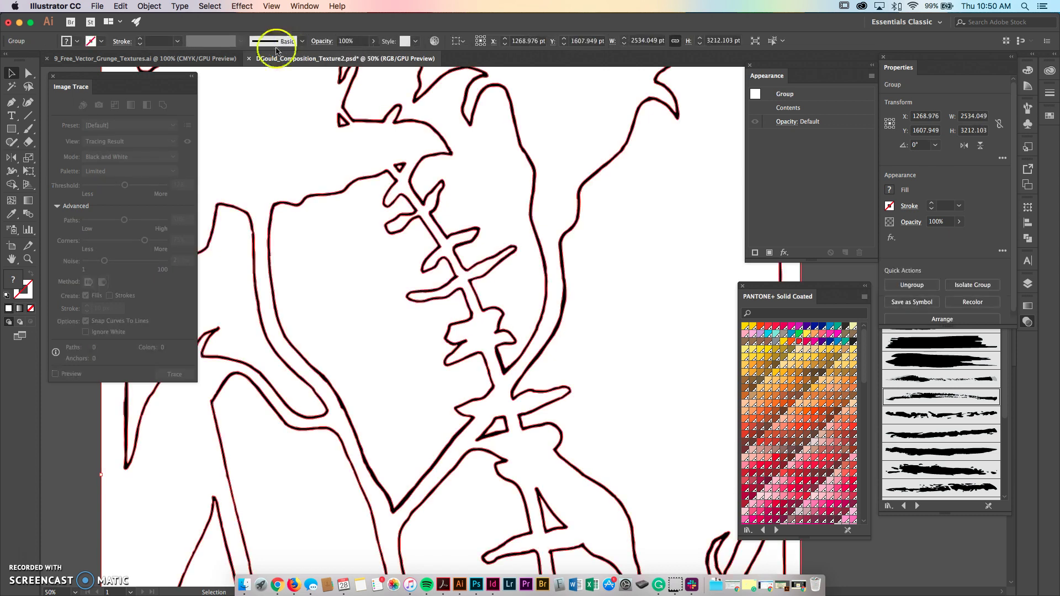
{"action": "left_click", "coordinate": [52, 76]}
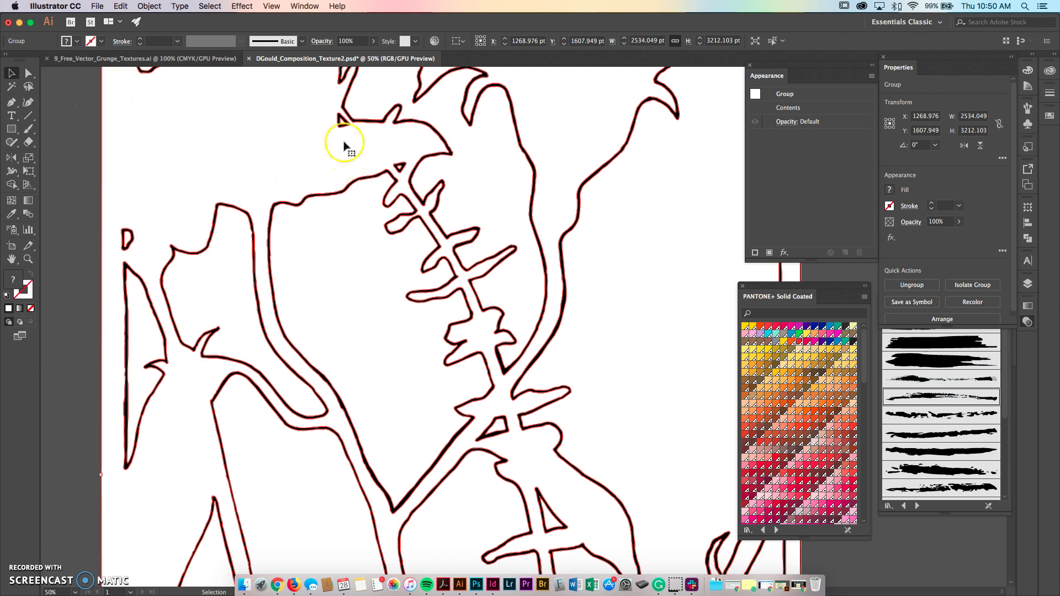
Inspect the expanded outline of the upper leaf and its anchor points with the Direct Selection tool, and clear the selection
{"action": "scroll", "coordinate": [343, 145], "scroll_direction": "up", "scroll_amount": 5}
{"action": "scroll", "coordinate": [344, 144], "scroll_direction": "right", "scroll_amount": 2}
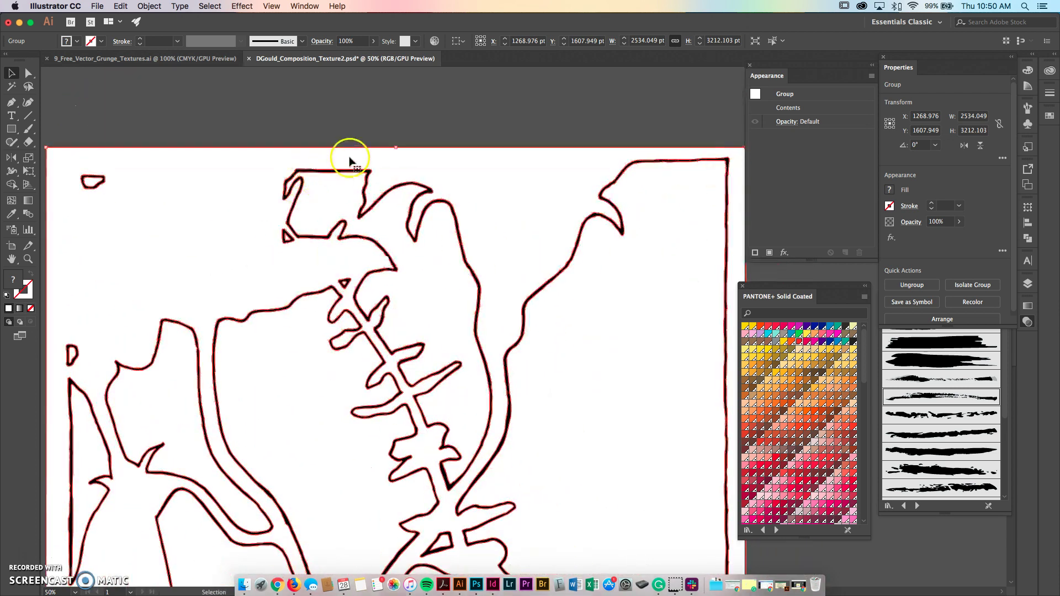
{"action": "scroll", "coordinate": [350, 166], "scroll_direction": "up", "scroll_amount": 3}
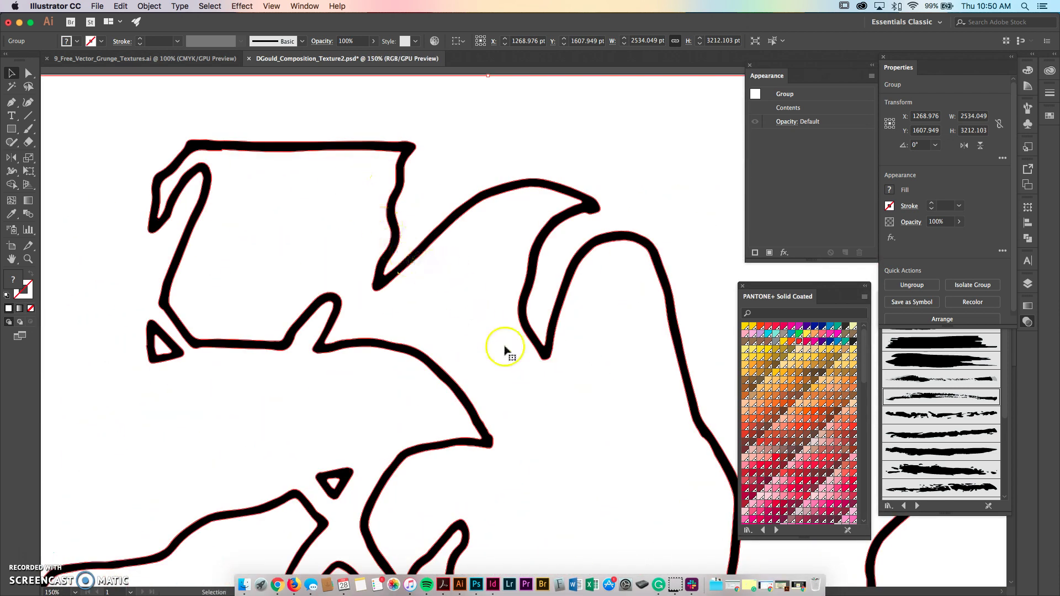
{"action": "left_click_drag", "start_coordinate": [506, 349], "coordinate": [429, 272]}
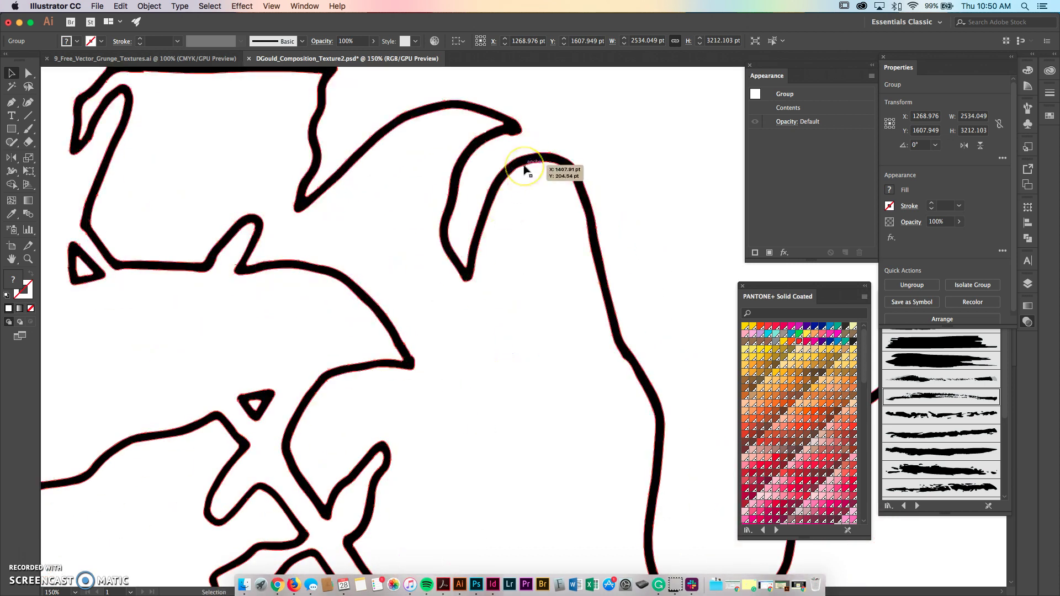
{"action": "left_click", "coordinate": [28, 73]}
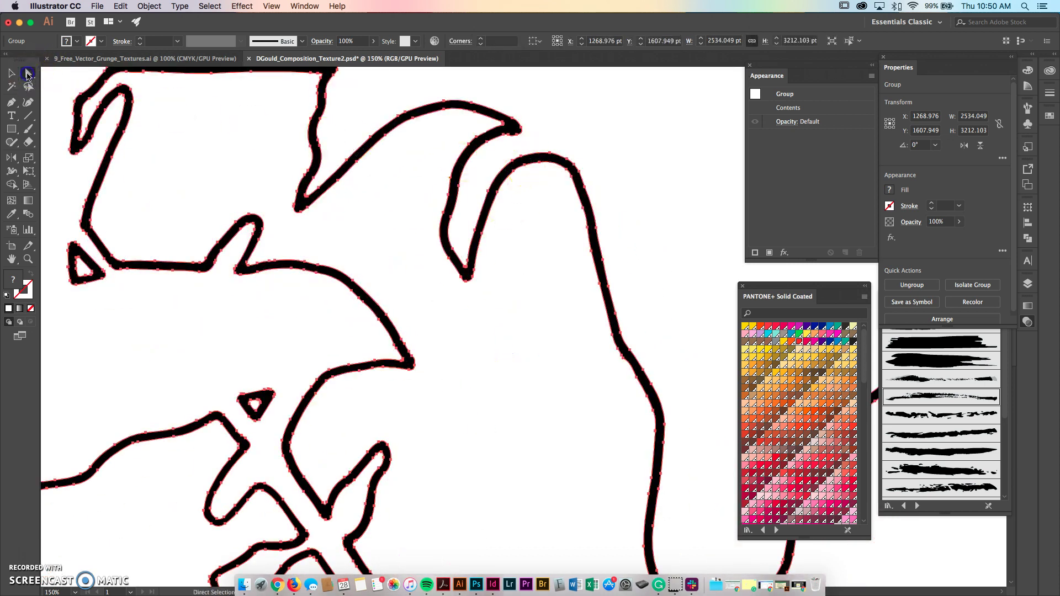
{"action": "left_click_drag", "start_coordinate": [223, 254], "coordinate": [232, 256]}
{"action": "scroll", "coordinate": [379, 298], "scroll_direction": "down", "scroll_amount": 3}
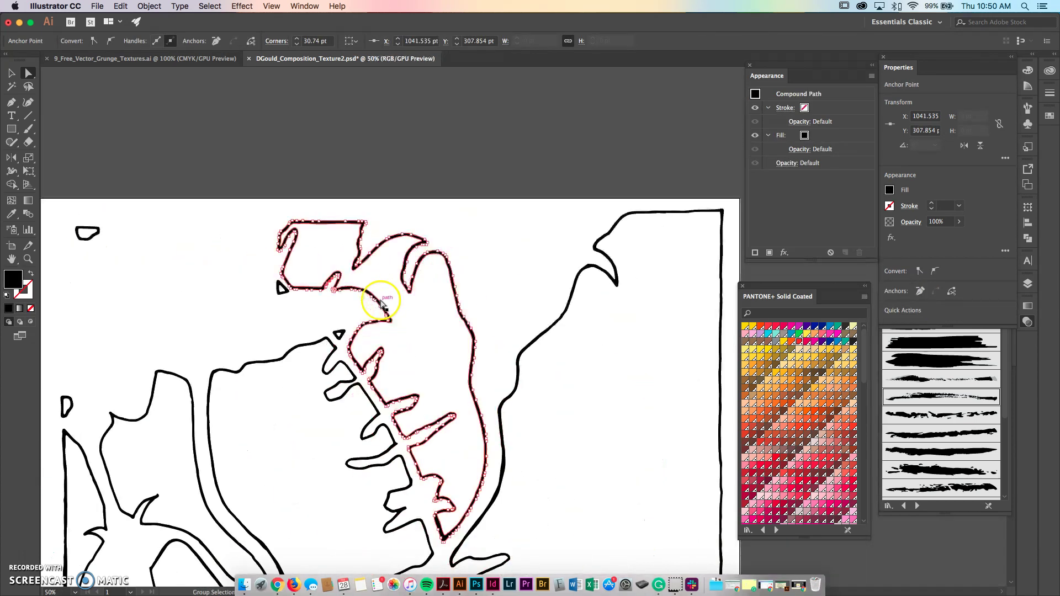
{"action": "left_click", "coordinate": [373, 144]}
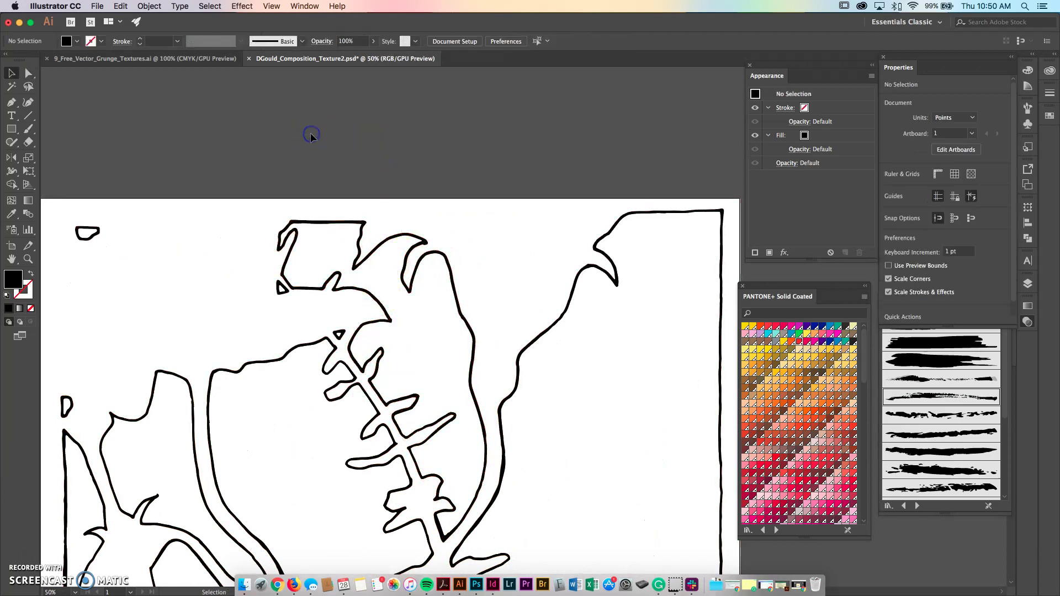
Compare selecting the whole traced group with directly selecting only the flower-like shape on the branch, and deselect it
{"action": "scroll", "coordinate": [311, 136], "scroll_direction": "down", "scroll_amount": 2}
{"action": "key", "text": "v"}
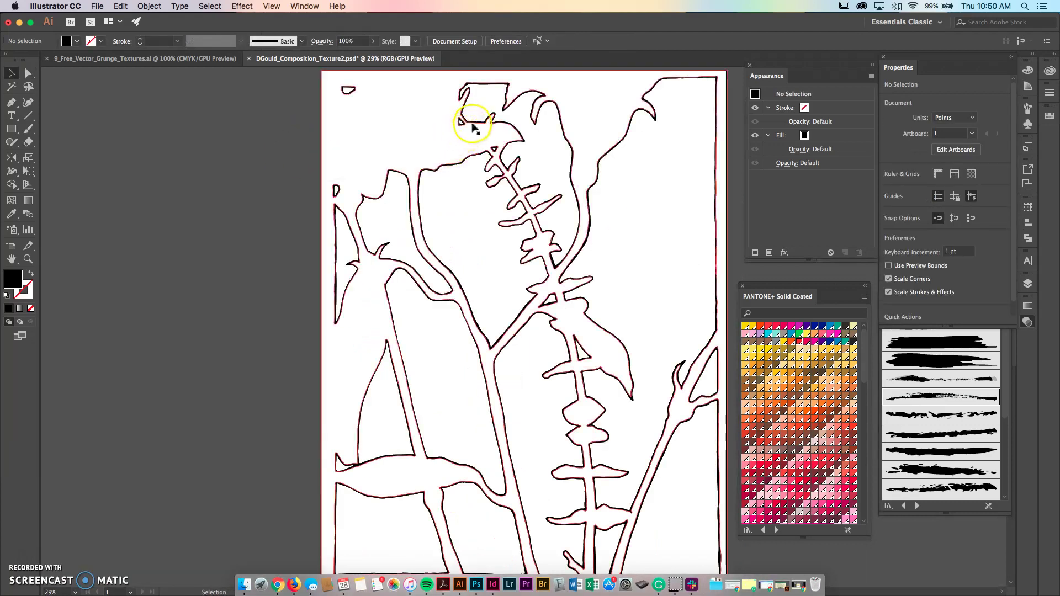
{"action": "scroll", "coordinate": [206, 177], "scroll_direction": "right", "scroll_amount": 5}
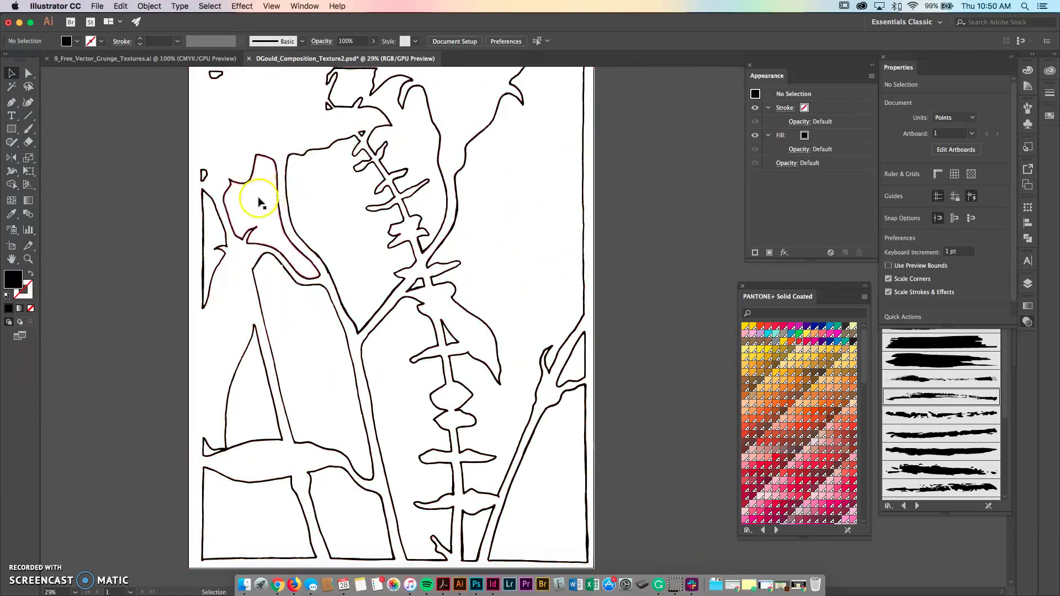
{"action": "left_click", "coordinate": [253, 202]}
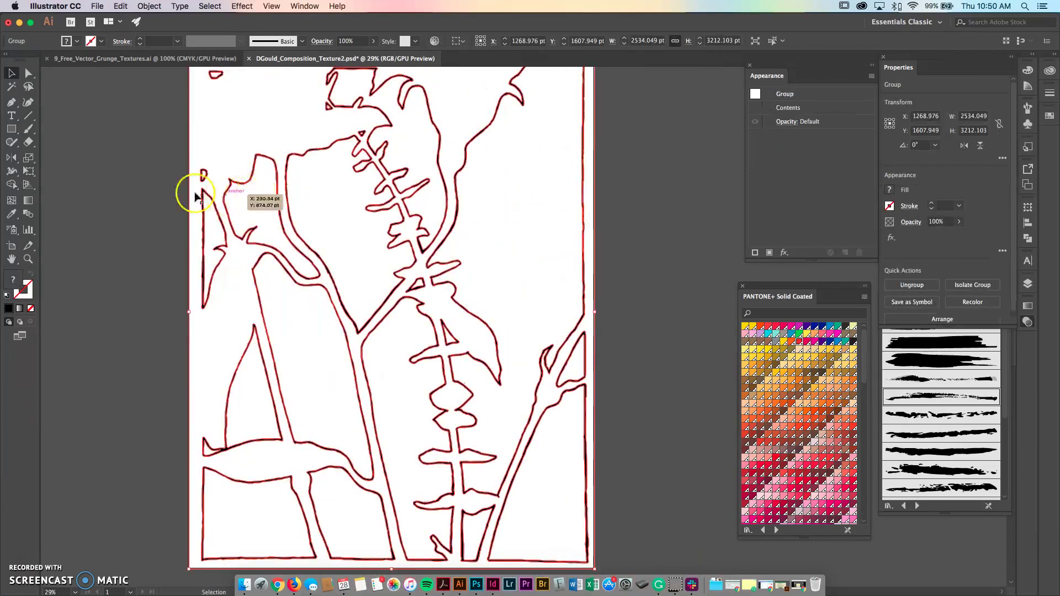
{"action": "left_click", "coordinate": [261, 200]}
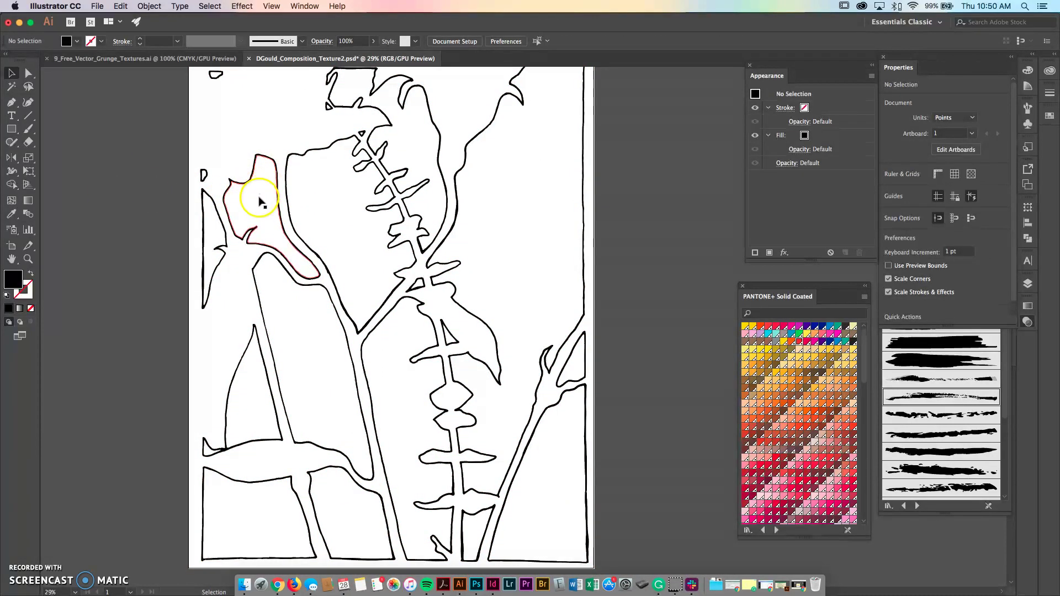
{"action": "key", "text": "a"}
{"action": "left_click", "coordinate": [259, 198]}
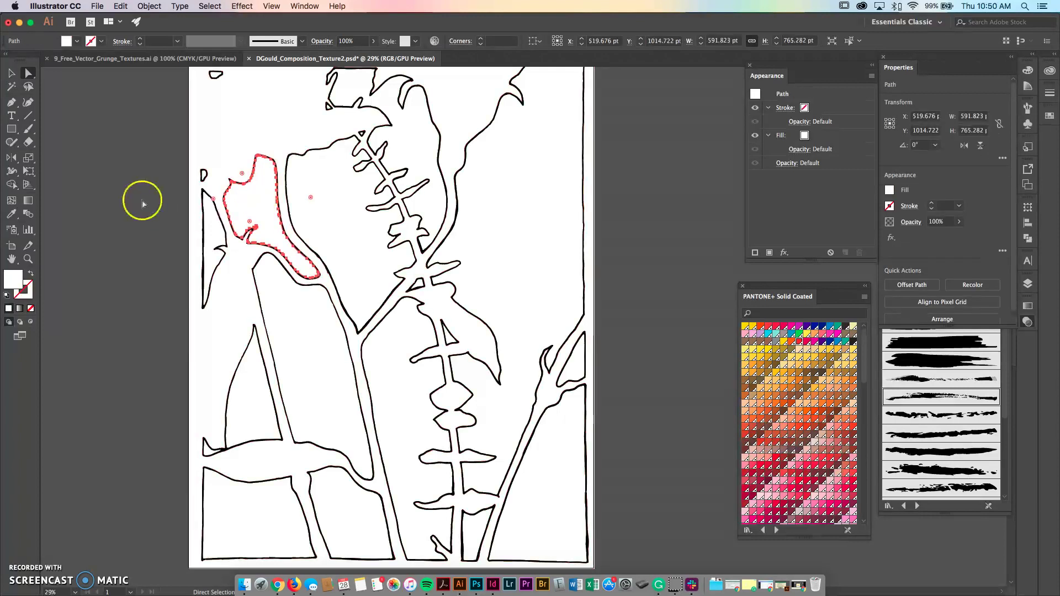
{"action": "left_click", "coordinate": [143, 203]}
Ungroup the expanded tracing into separate shapes and clear the selection
{"action": "left_click", "coordinate": [10, 73]}
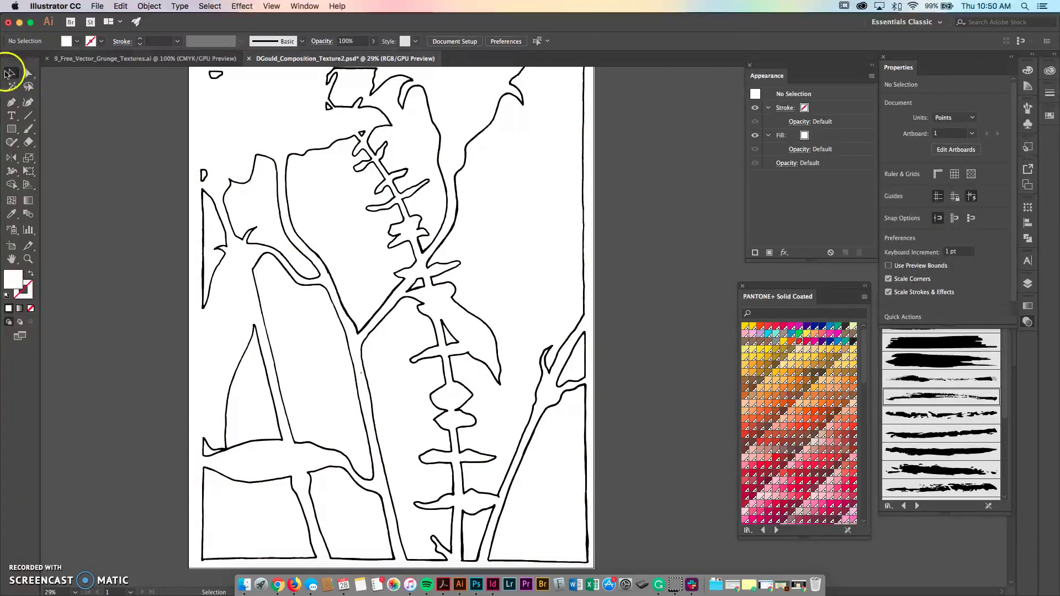
{"action": "left_click", "coordinate": [285, 160]}
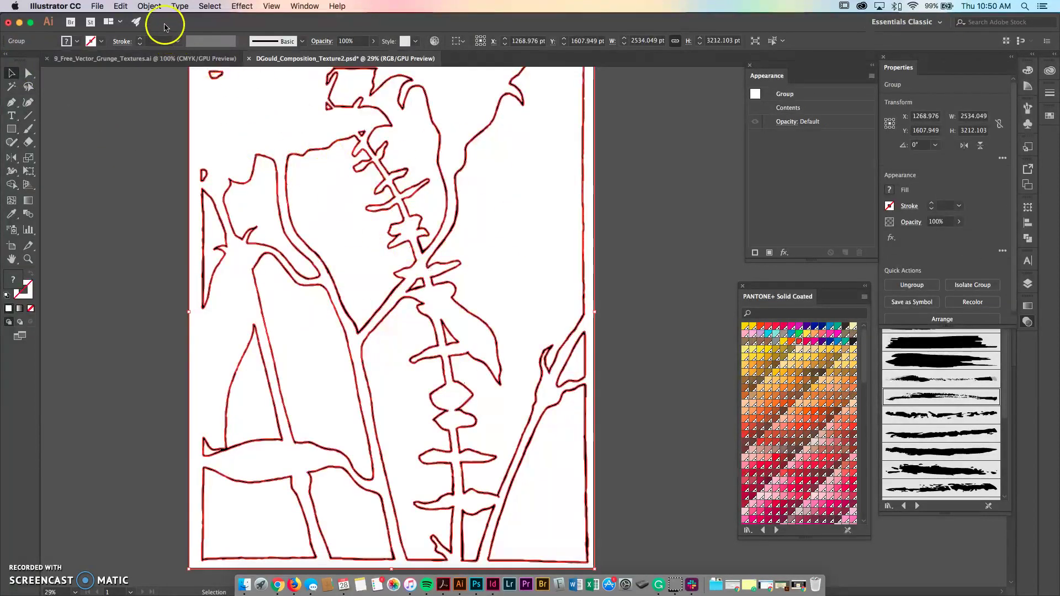
{"action": "left_click", "coordinate": [150, 6]}
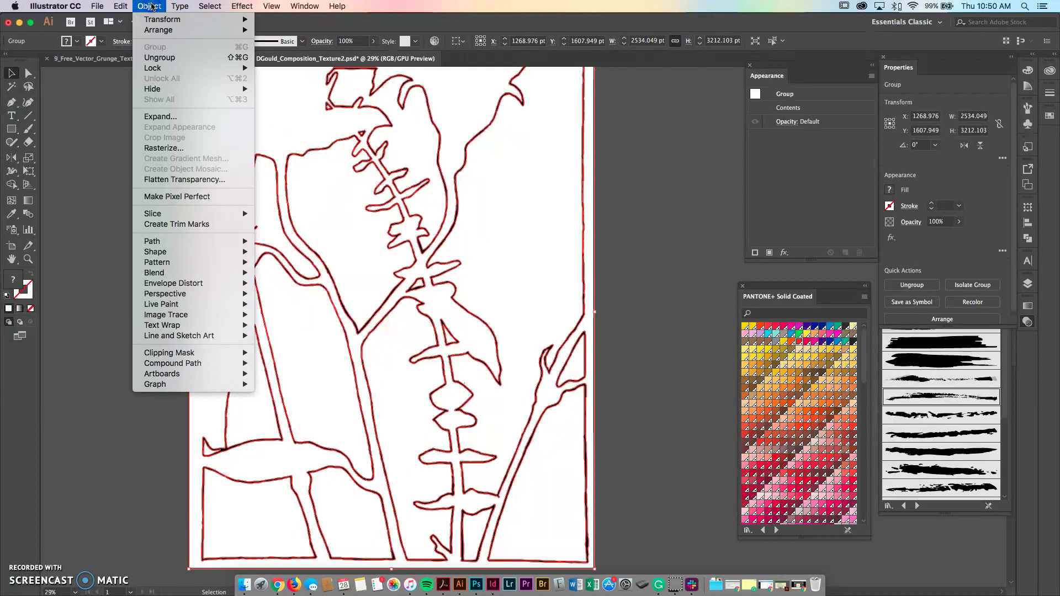
{"action": "left_click", "coordinate": [160, 58]}
{"action": "left_click", "coordinate": [246, 148]}
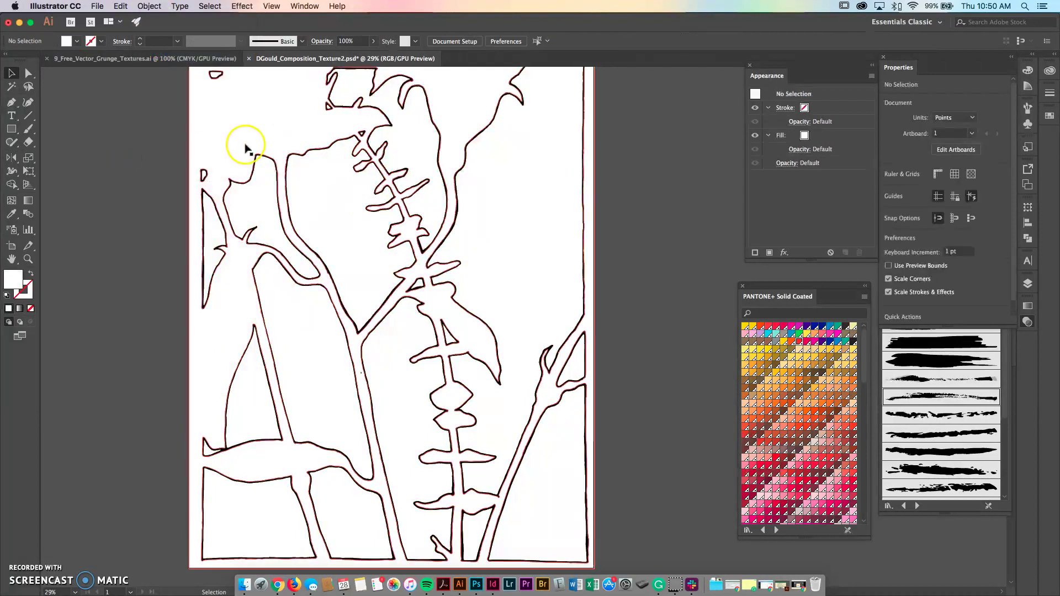
Select individual shapes beside the branches one at a time to check that they are separate, and deselect them
{"action": "left_click", "coordinate": [271, 191]}
{"action": "left_click", "coordinate": [135, 228]}
{"action": "left_click", "coordinate": [331, 230]}
{"action": "left_click", "coordinate": [613, 183]}
{"action": "scroll", "coordinate": [608, 188], "scroll_direction": "up", "scroll_amount": 2}
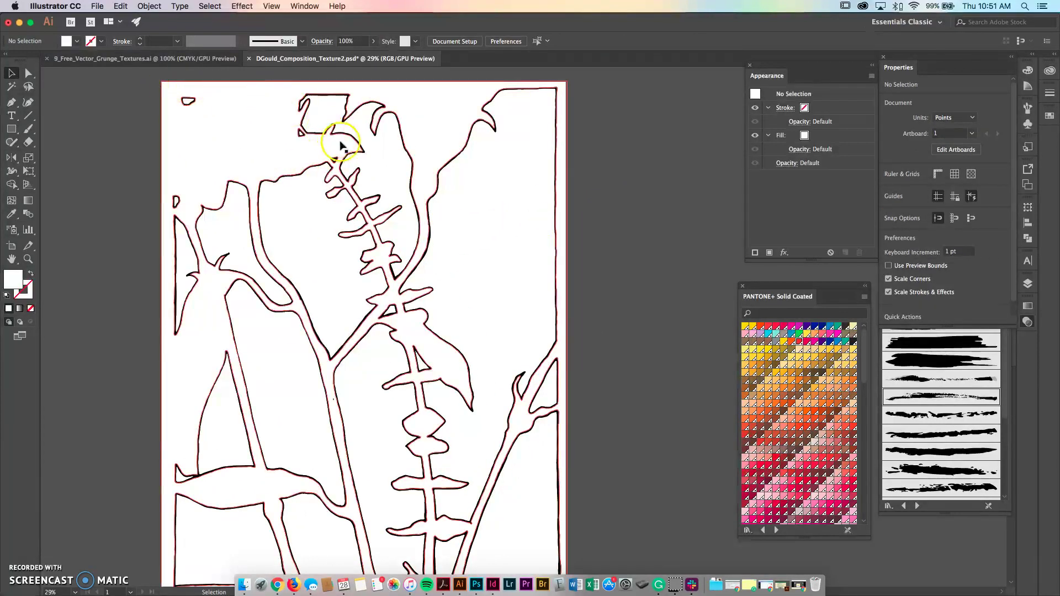
Show the color sliders and switch them to CMYK for the background shape right of the upper leafy branch
{"action": "left_click", "coordinate": [503, 223]}
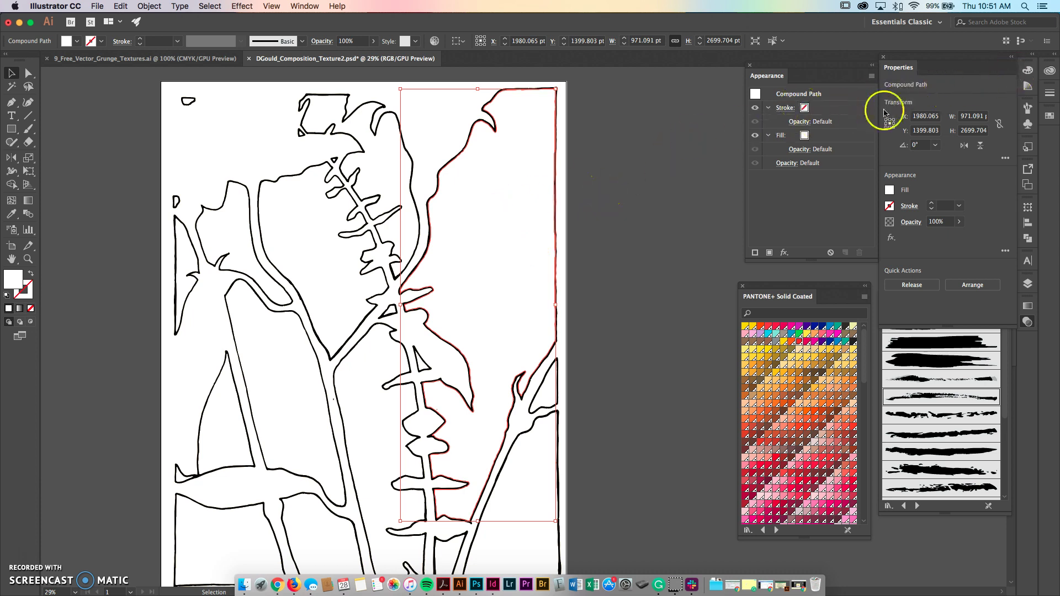
{"action": "left_click", "coordinate": [1028, 73]}
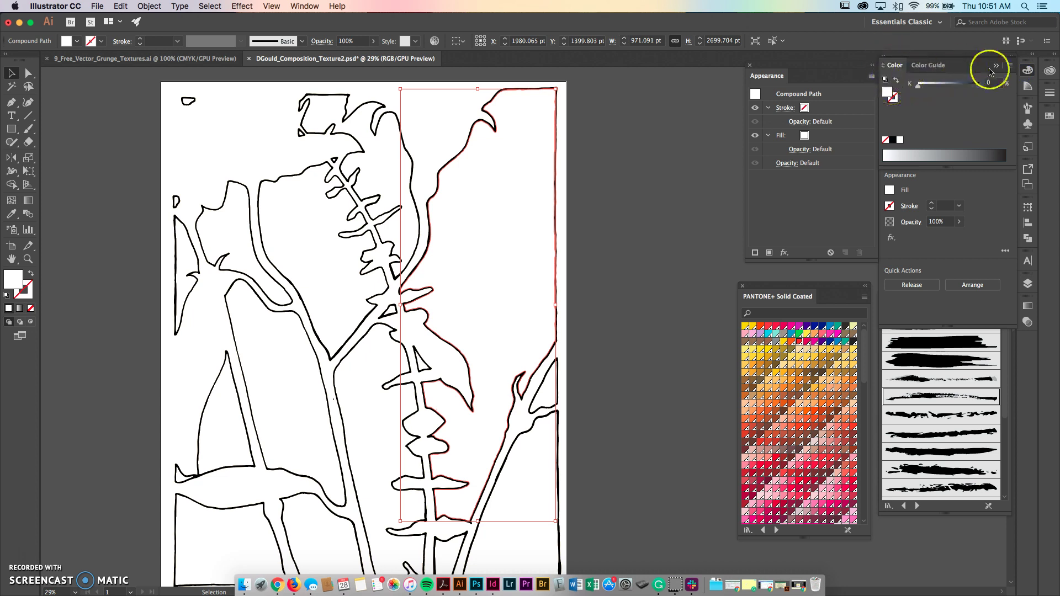
{"action": "left_click", "coordinate": [582, 121]}
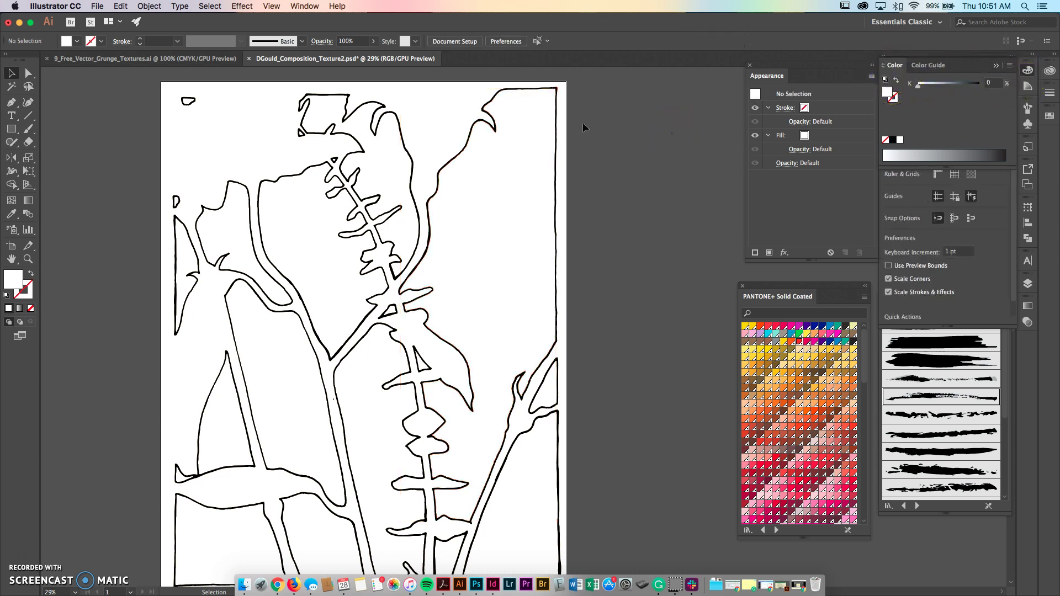
{"action": "left_click", "coordinate": [412, 164]}
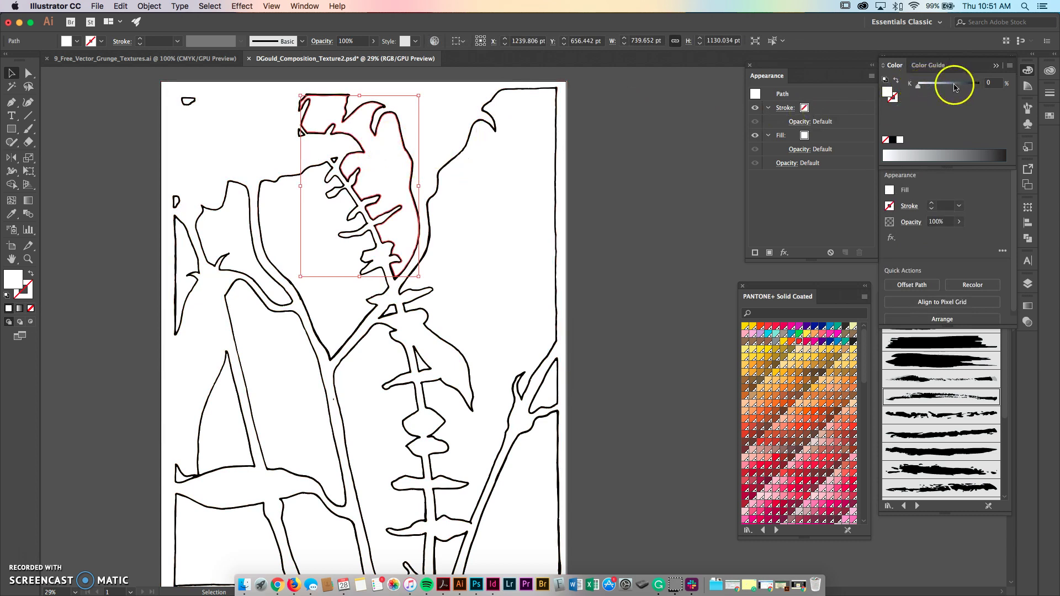
{"action": "left_click", "coordinate": [1010, 66]}
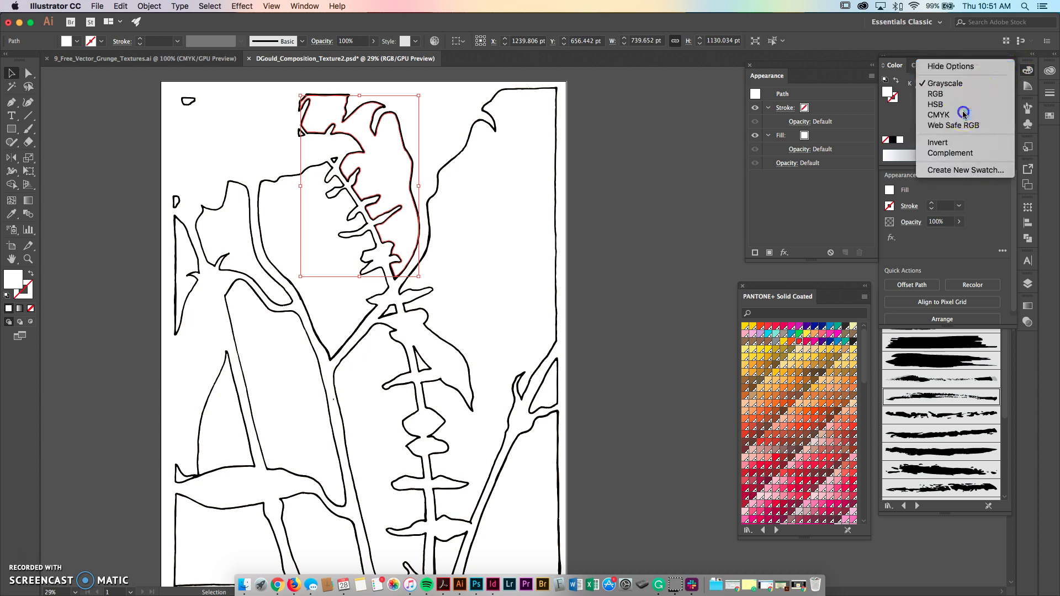
{"action": "left_click", "coordinate": [939, 115]}
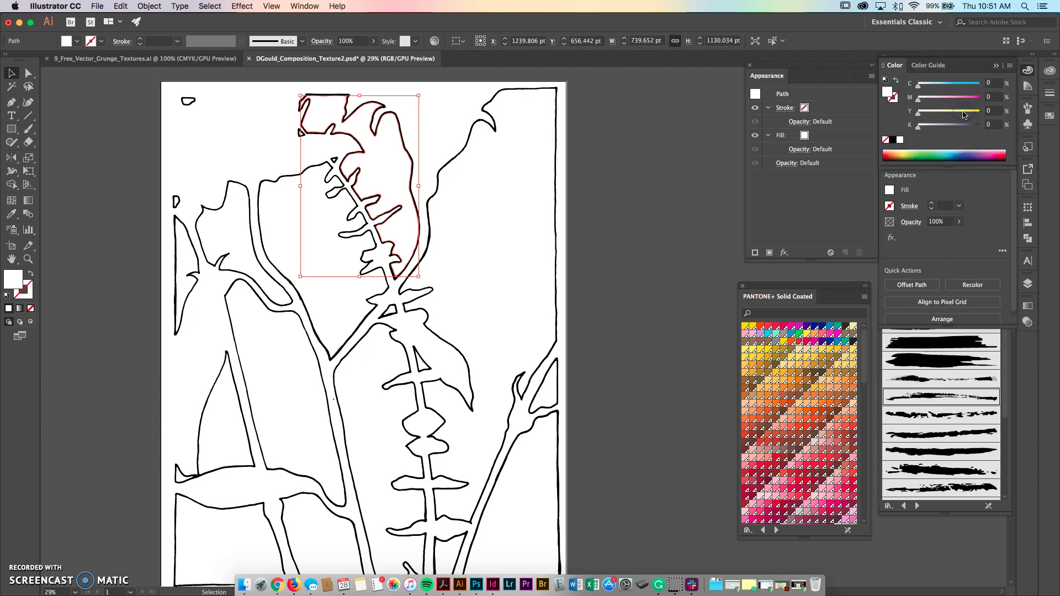
Fill the selected upper background shape with C 54, M 45, Y 73, K 44 and clear the selection
{"action": "left_click", "coordinate": [951, 83]}
{"action": "left_click", "coordinate": [946, 98]}
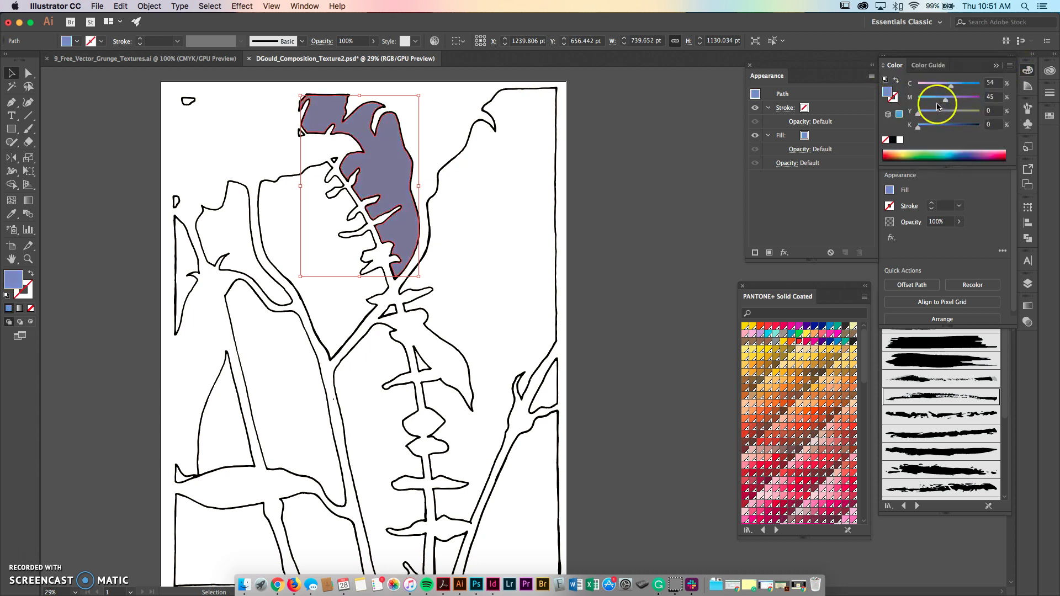
{"action": "left_click", "coordinate": [963, 111]}
{"action": "left_click", "coordinate": [946, 126]}
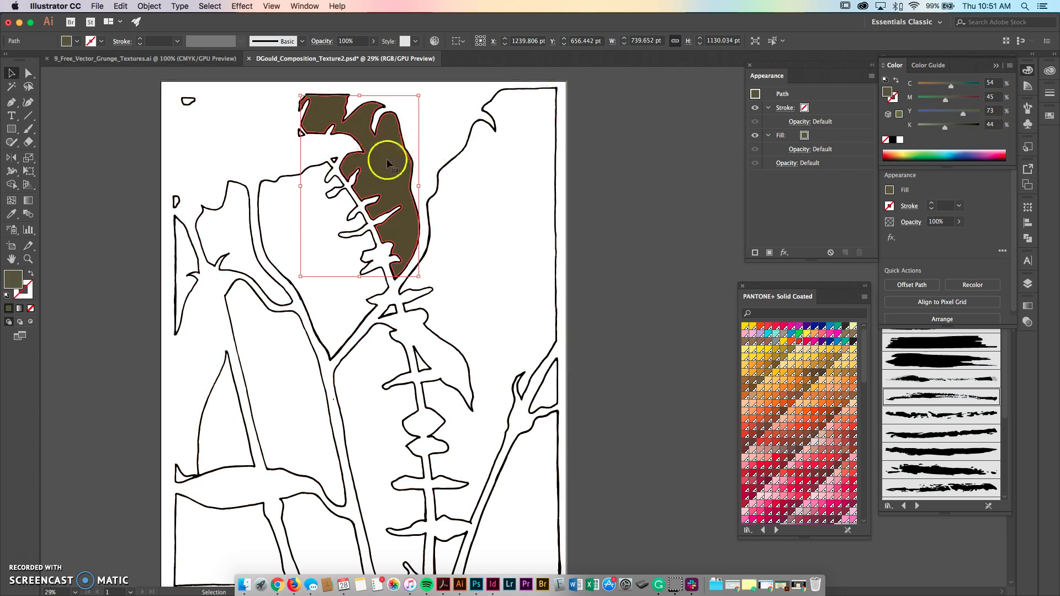
{"action": "left_click", "coordinate": [596, 158]}
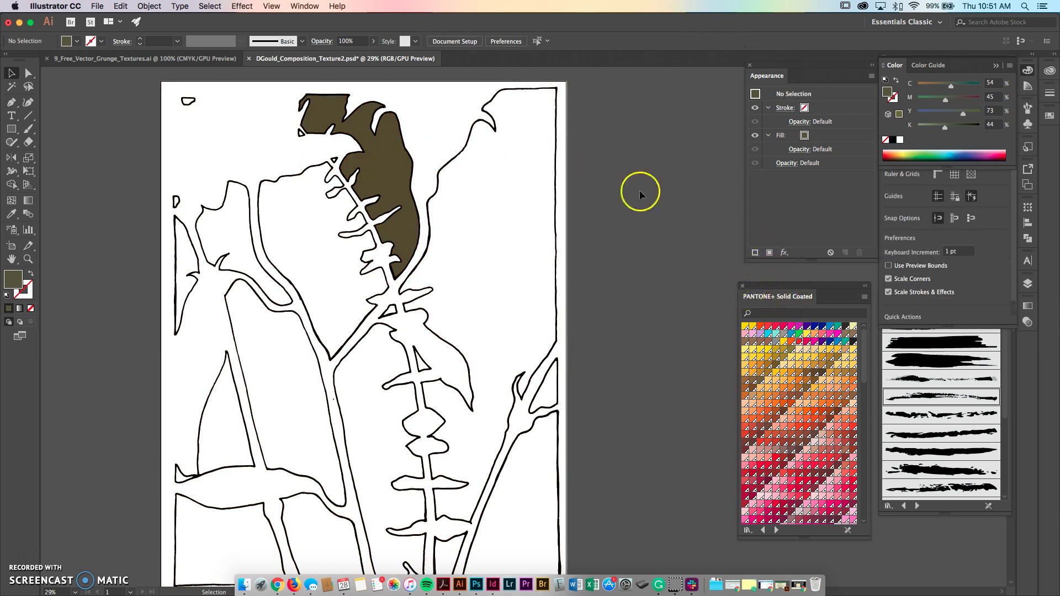
{"action": "left_click", "coordinate": [472, 219]}
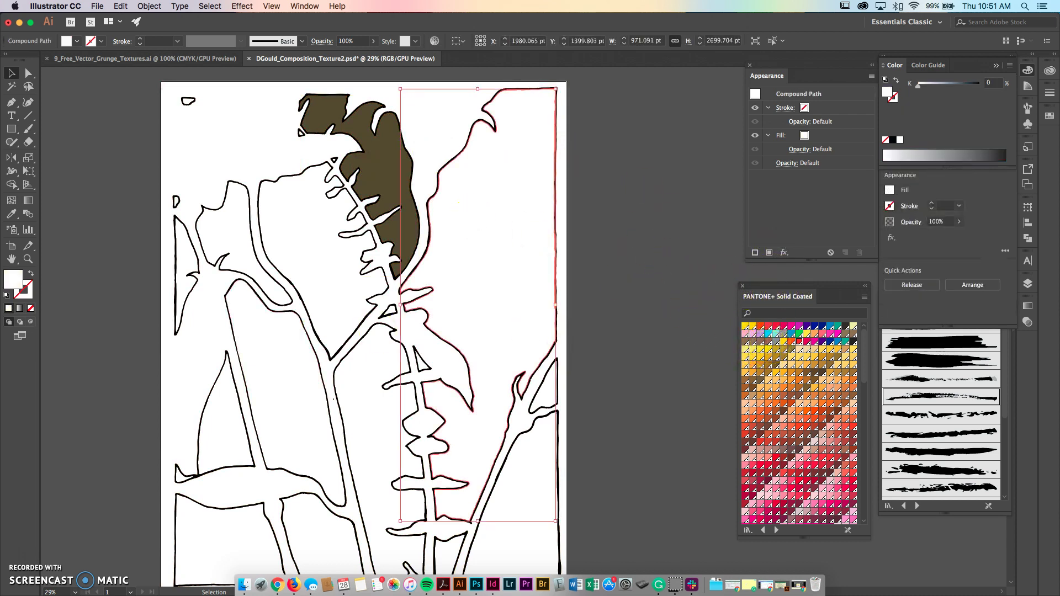
{"action": "left_click", "coordinate": [494, 578]}
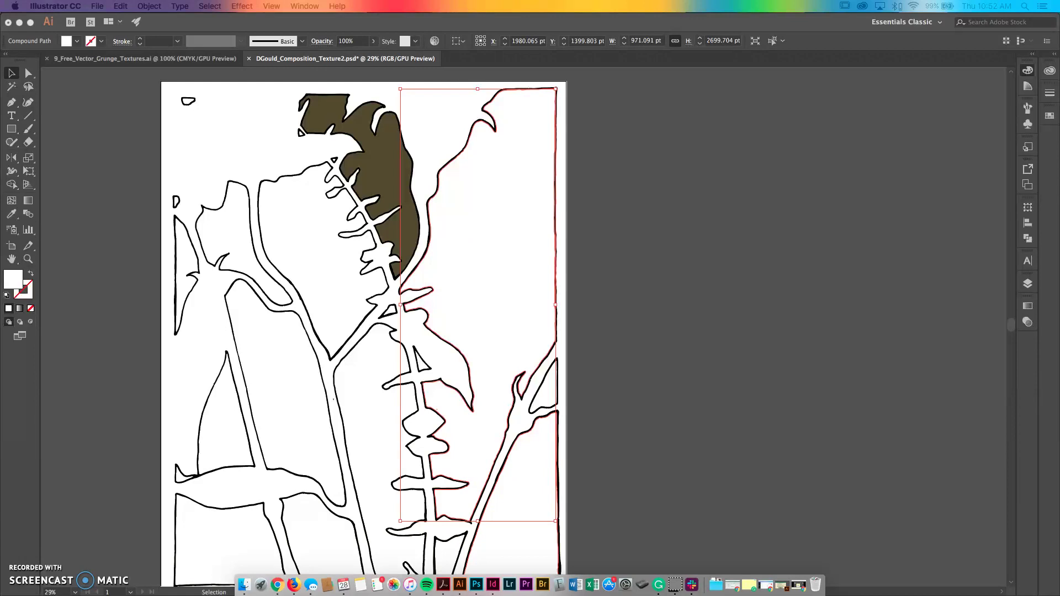
{"action": "left_click", "coordinate": [706, 190]}
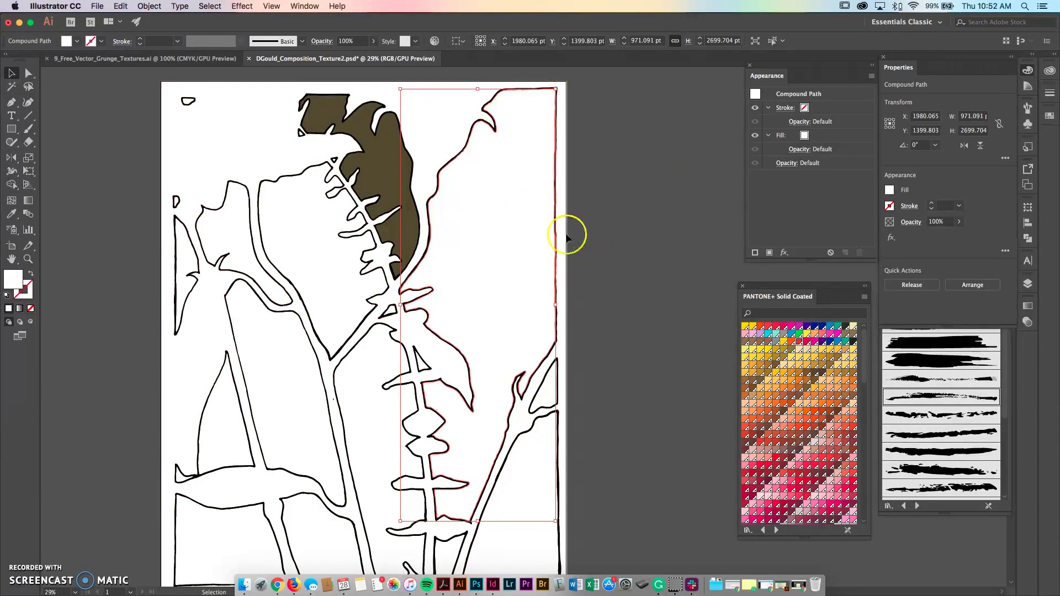
{"action": "left_click", "coordinate": [630, 190]}
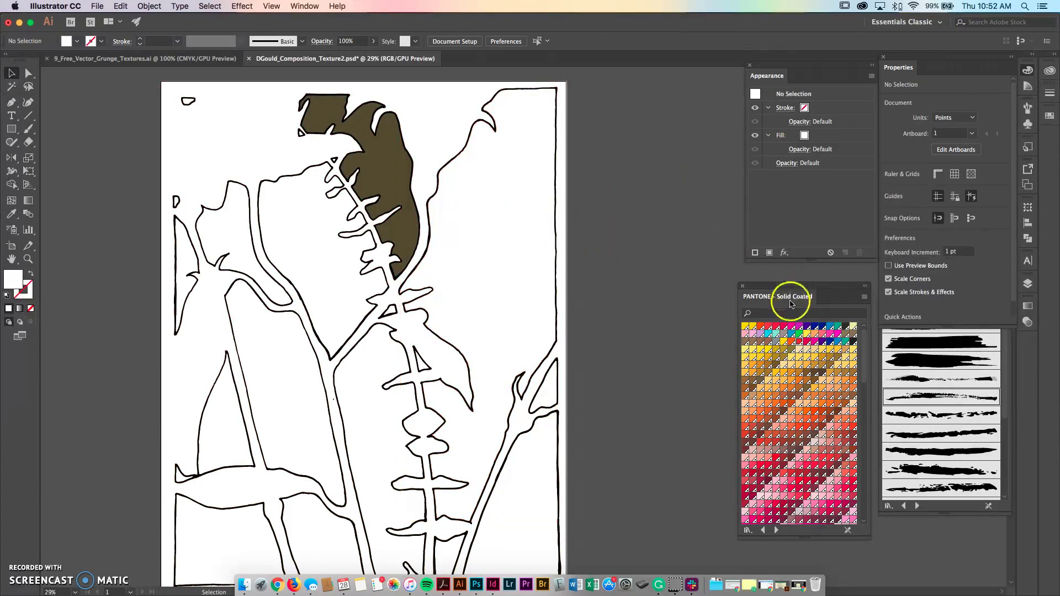
Close the PANTONE+ Solid Coated library and show the document's own swatches
{"action": "left_click", "coordinate": [742, 287]}
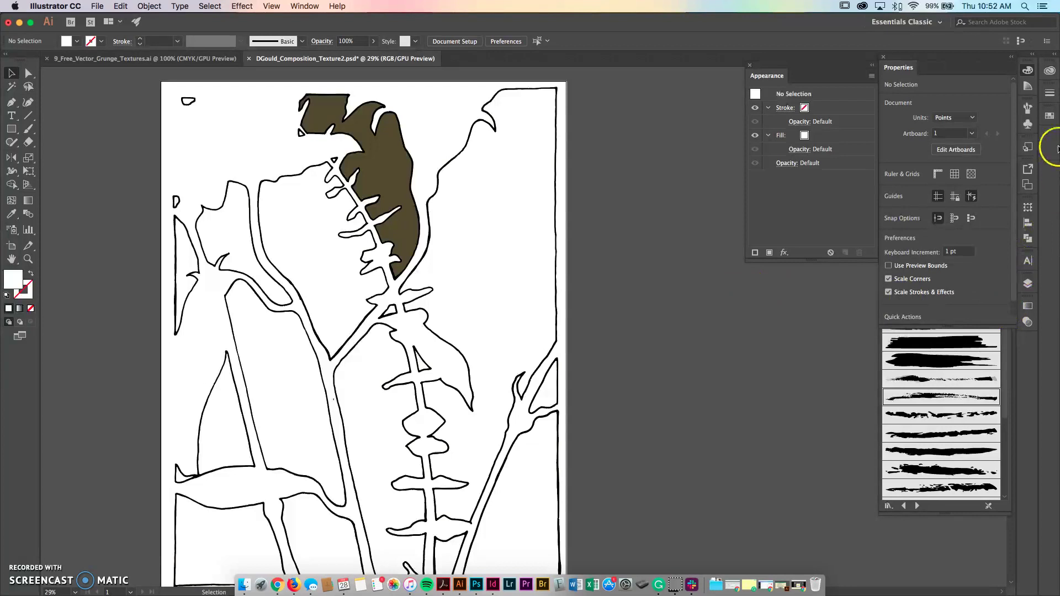
{"action": "left_click", "coordinate": [1051, 117]}
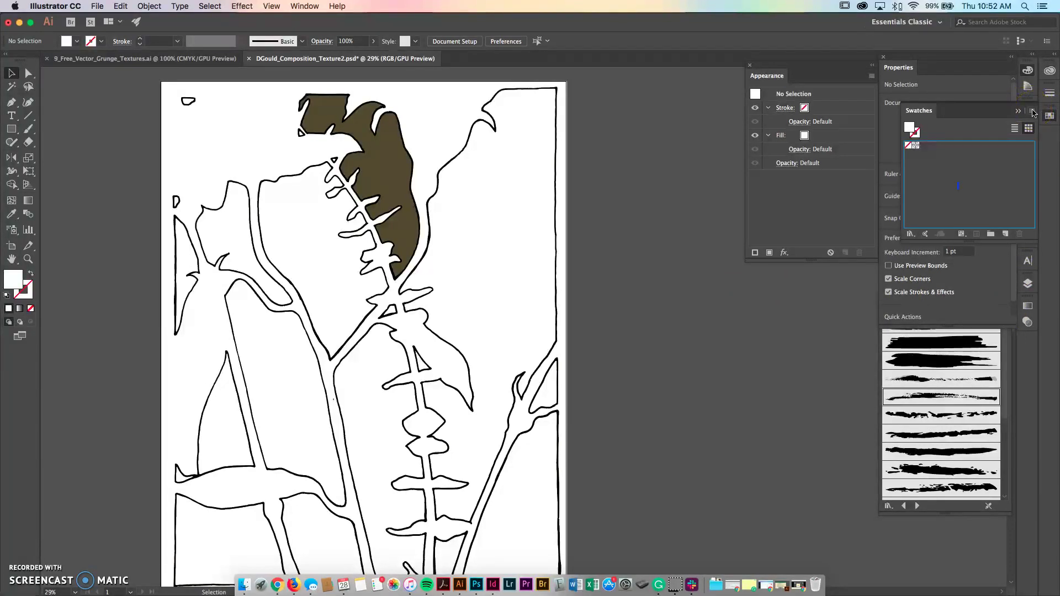
{"action": "left_click", "coordinate": [305, 5]}
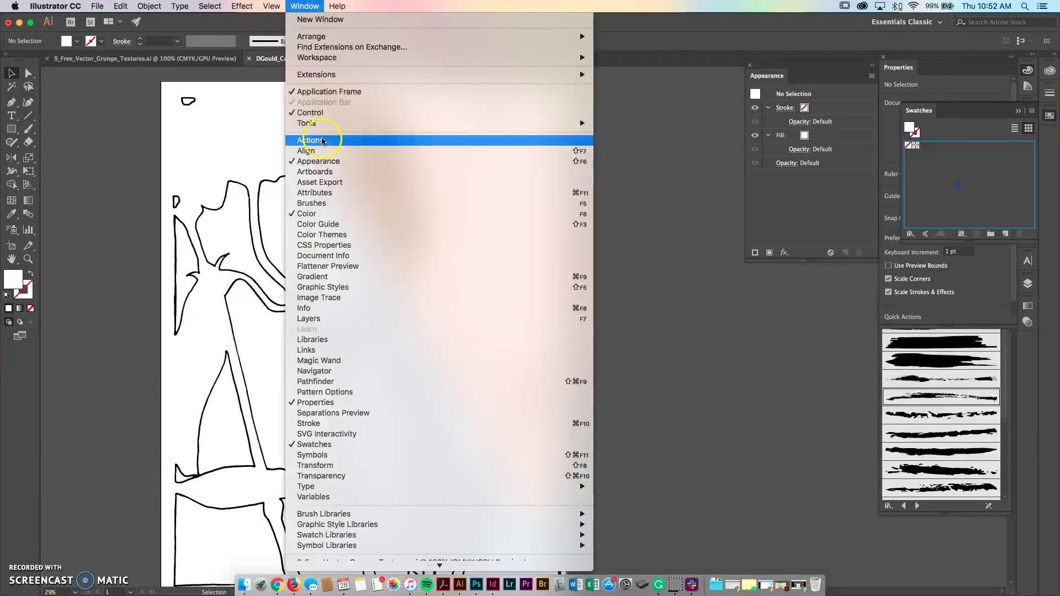
{"action": "left_click", "coordinate": [685, 387]}
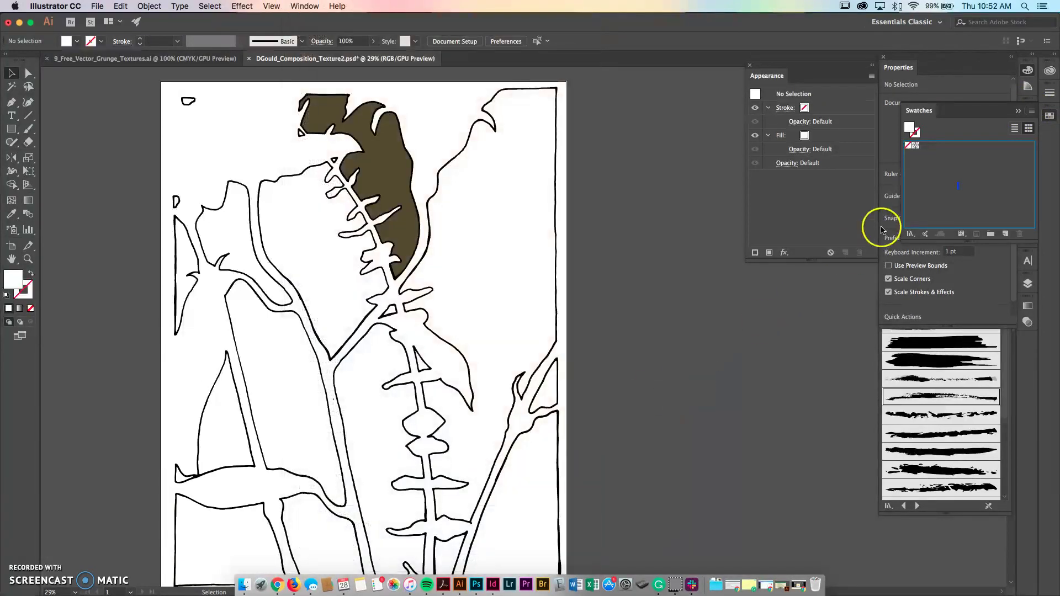
Open the PANTONE+ Solid Coated color book from the swatch libraries
{"action": "left_click", "coordinate": [1033, 112]}
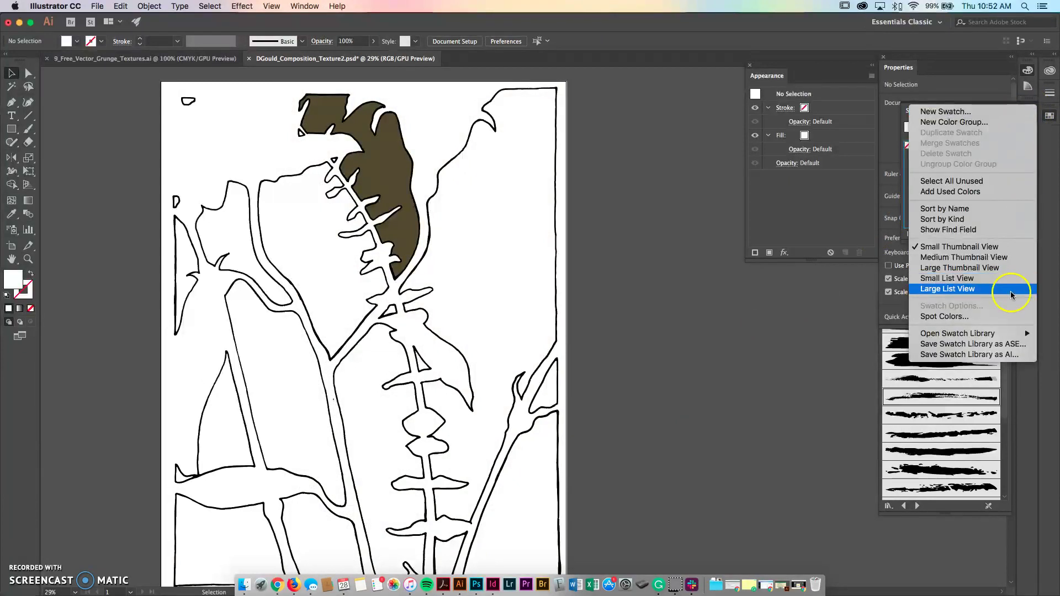
{"action": "mouse_move", "coordinate": [1007, 334]}
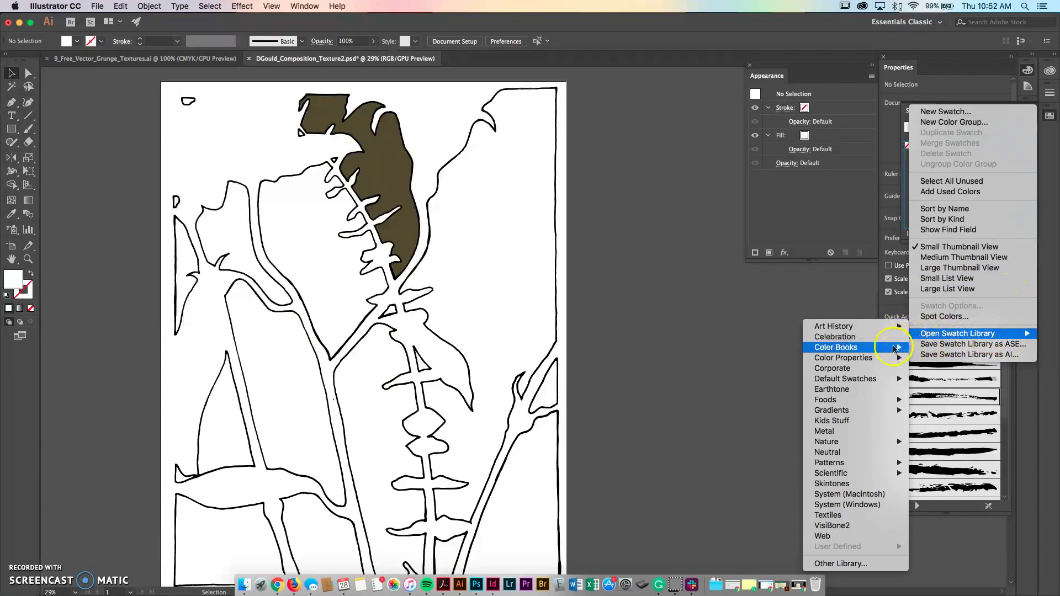
{"action": "mouse_move", "coordinate": [893, 350]}
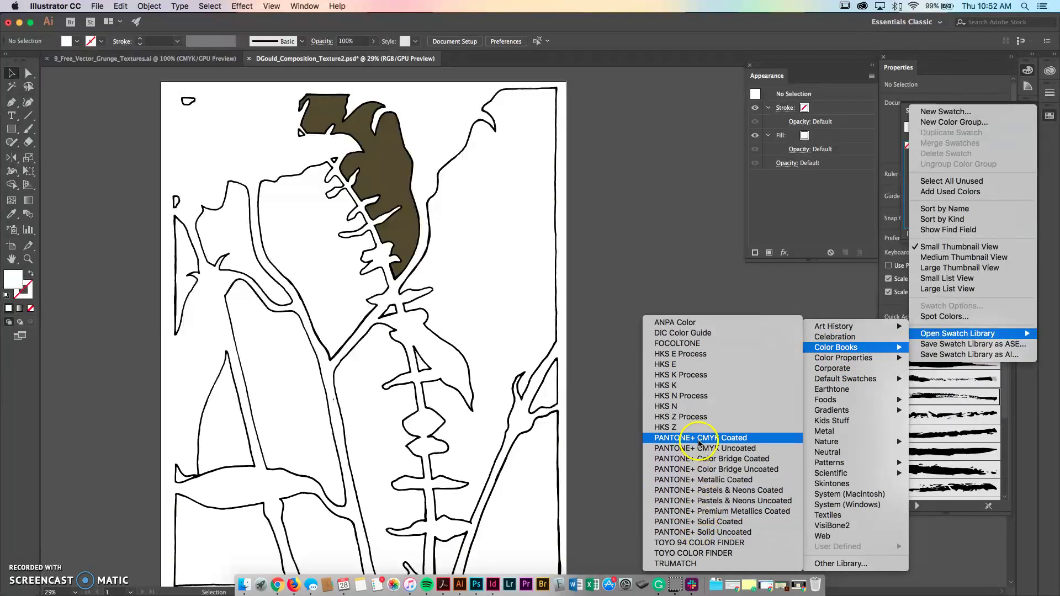
{"action": "left_click", "coordinate": [708, 532]}
{"action": "left_click", "coordinate": [712, 522]}
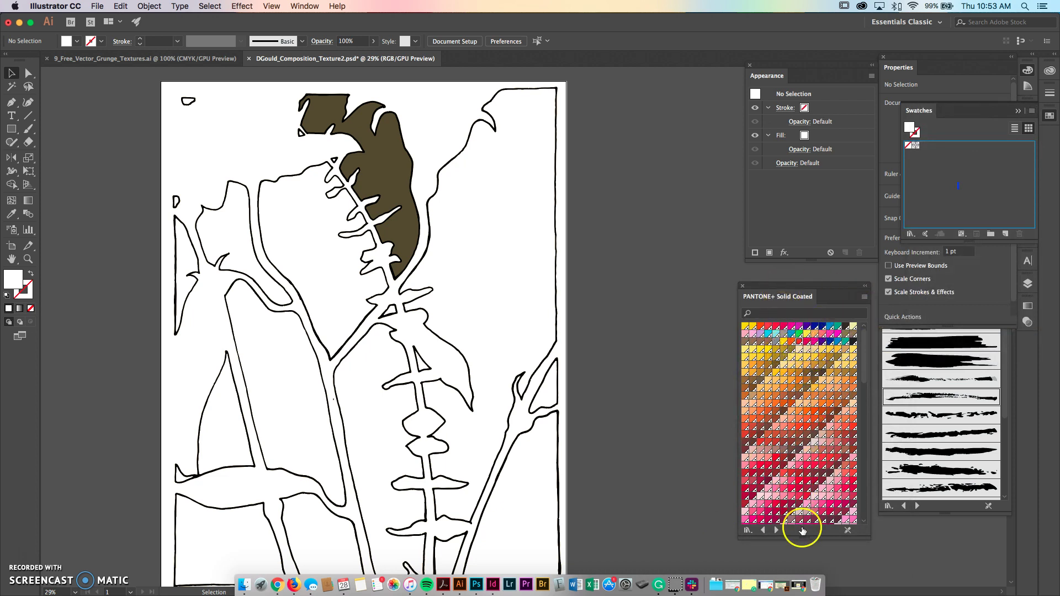
Fill the large background shape on the artwork's right side with PANTONE 7712 C, check its color settings, and deselect it
{"action": "left_click_drag", "start_coordinate": [807, 537], "coordinate": [807, 545]}
{"action": "scroll", "coordinate": [841, 422], "scroll_direction": "down", "scroll_amount": 3}
{"action": "scroll", "coordinate": [843, 429], "scroll_direction": "down", "scroll_amount": 10}
{"action": "scroll", "coordinate": [842, 428], "scroll_direction": "down", "scroll_amount": 10}
{"action": "scroll", "coordinate": [805, 393], "scroll_direction": "down", "scroll_amount": 10}
{"action": "scroll", "coordinate": [804, 393], "scroll_direction": "up", "scroll_amount": 5}
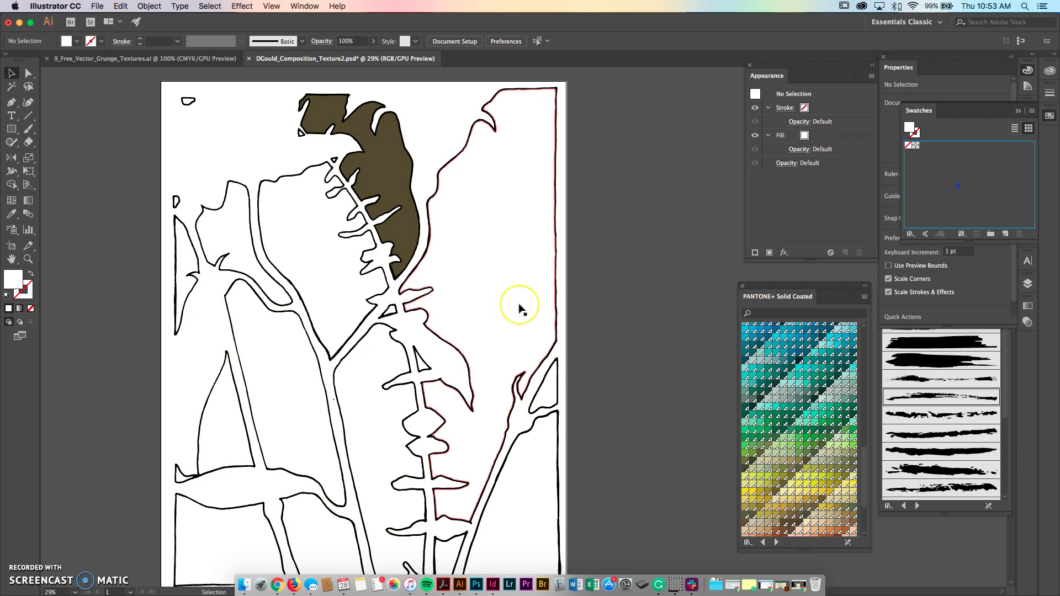
{"action": "left_click", "coordinate": [486, 213]}
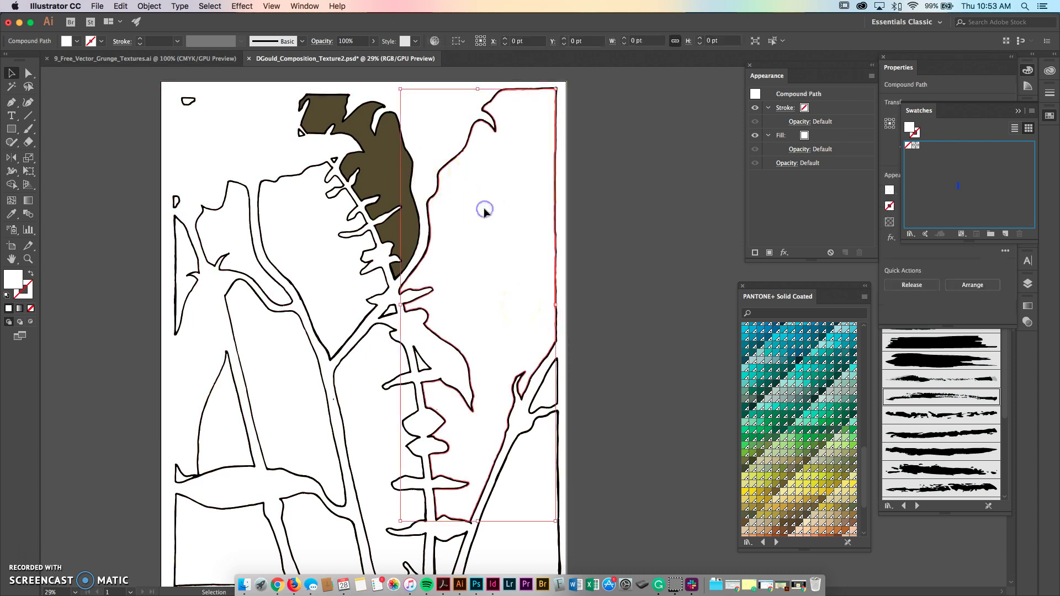
{"action": "left_click", "coordinate": [791, 345]}
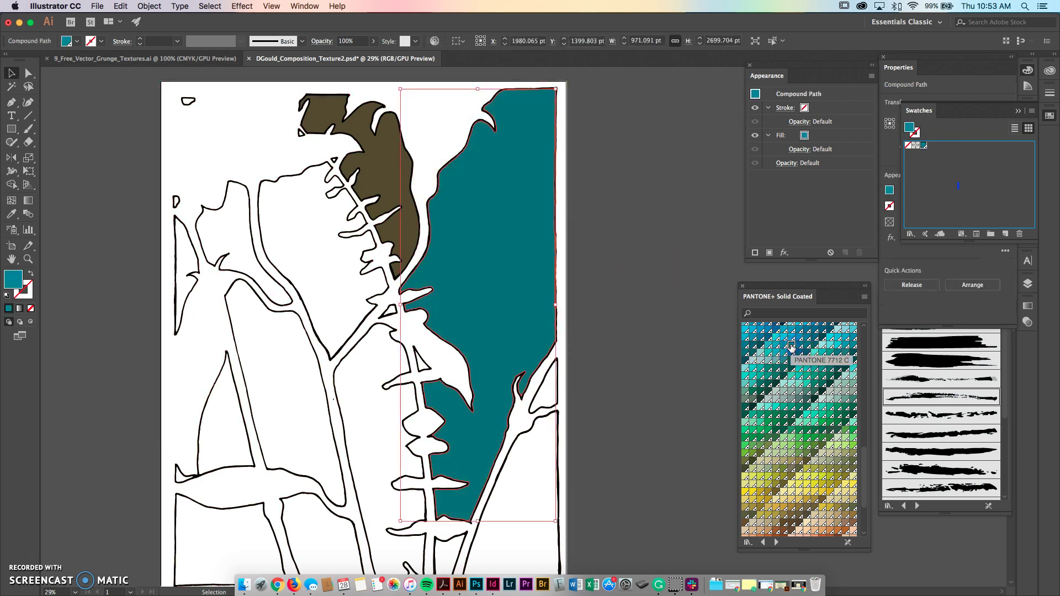
{"action": "left_click", "coordinate": [1029, 70]}
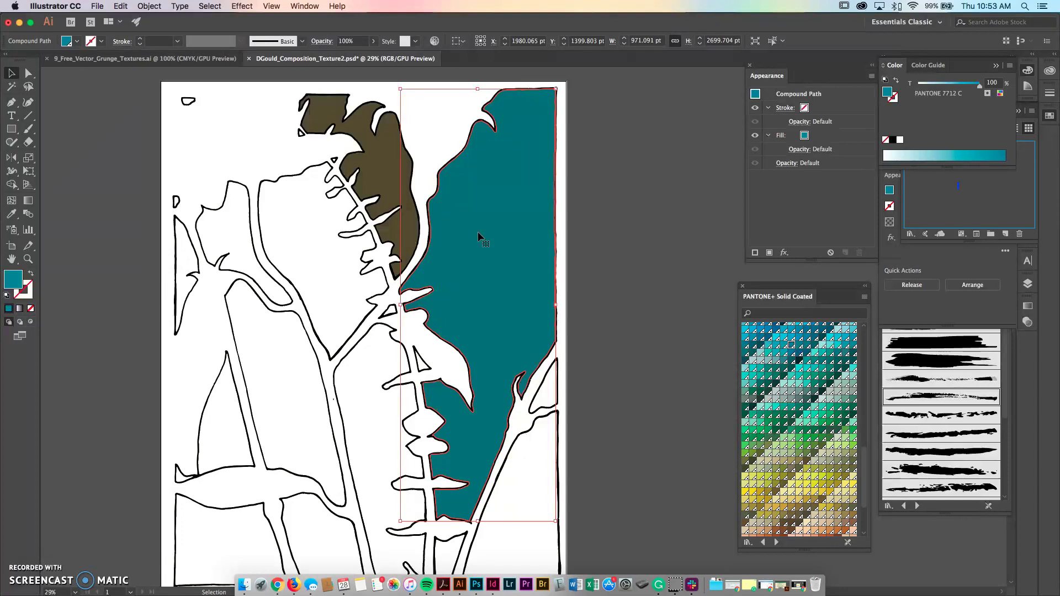
{"action": "left_click", "coordinate": [637, 161]}
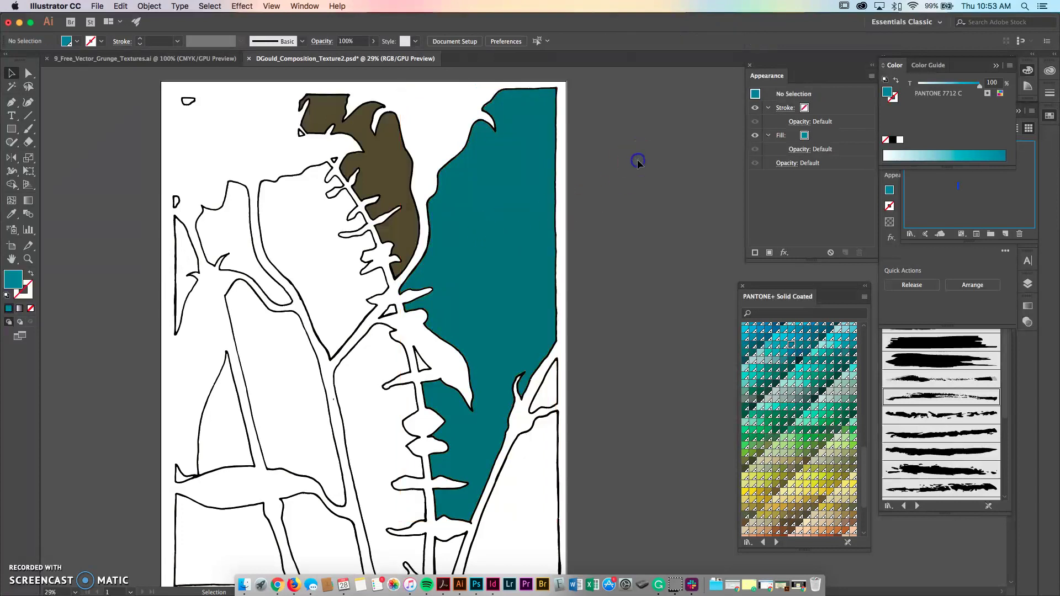
Try a purple CMYK mix on the small triangle in the right branch fork, and fill it with PANTONE 395 C
{"action": "left_click", "coordinate": [511, 231]}
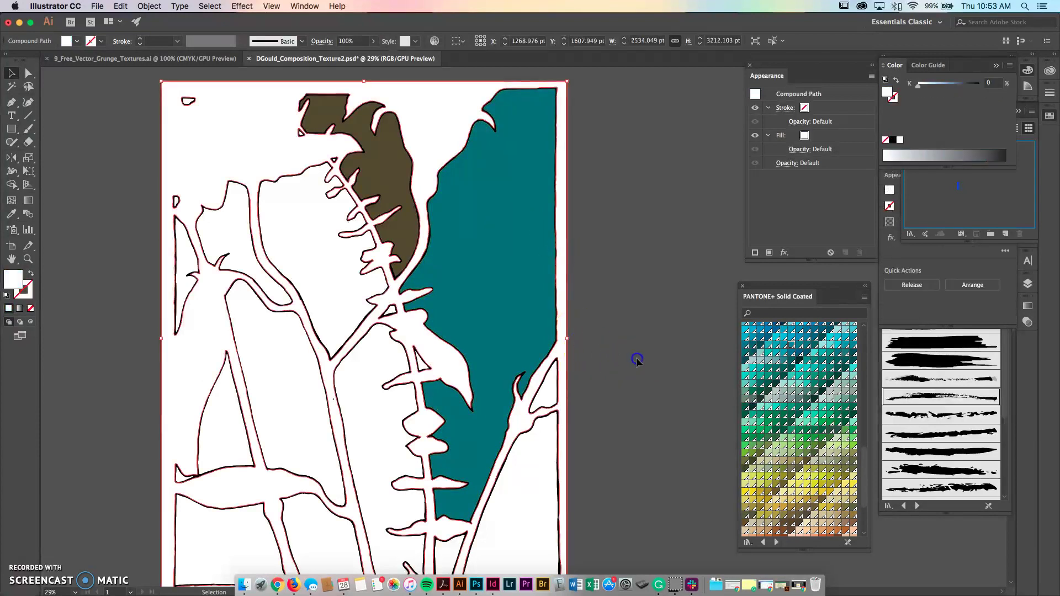
{"action": "scroll", "coordinate": [641, 276], "scroll_direction": "down", "scroll_amount": 2}
{"action": "left_click", "coordinate": [559, 339]}
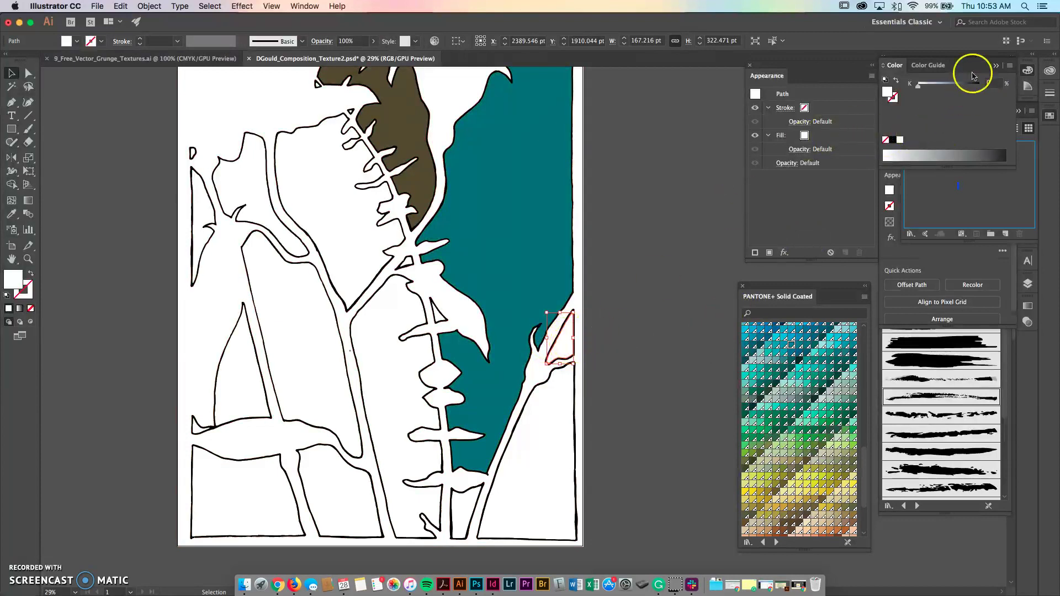
{"action": "left_click", "coordinate": [1011, 66]}
{"action": "left_click", "coordinate": [995, 116]}
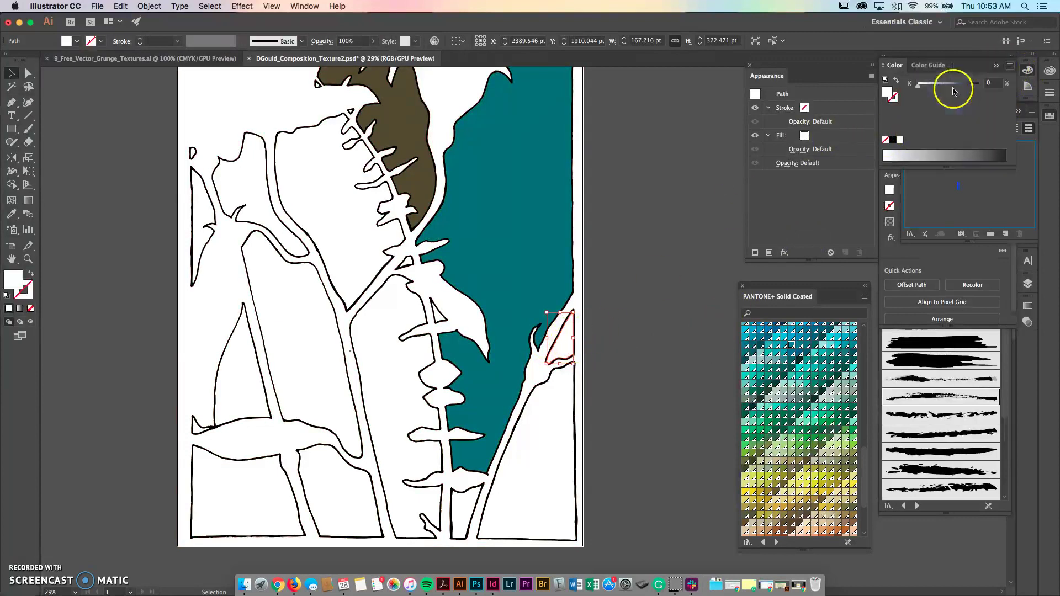
{"action": "left_click", "coordinate": [947, 84]}
{"action": "left_click", "coordinate": [954, 98]}
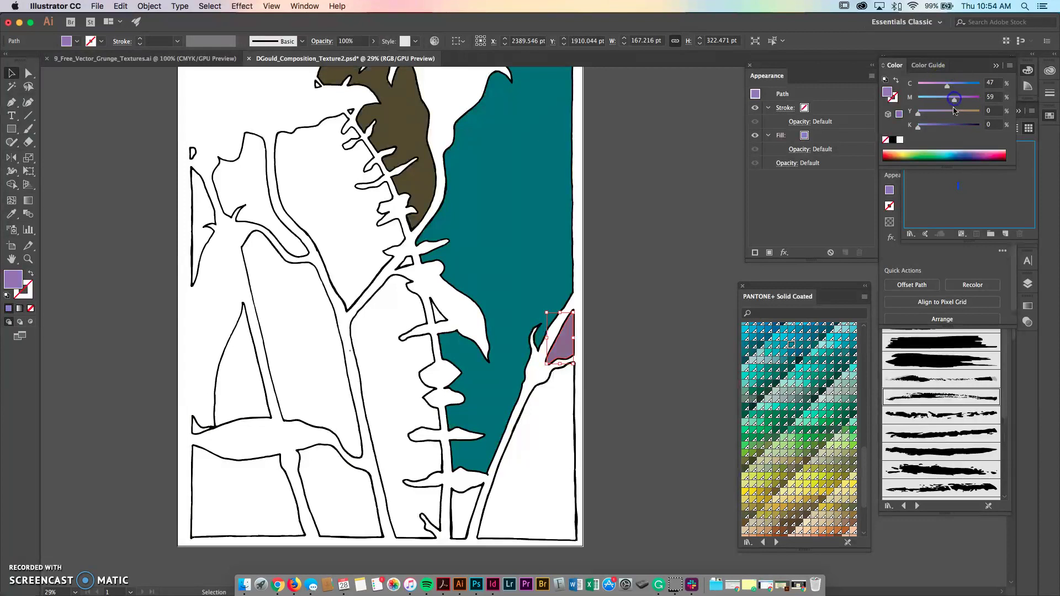
{"action": "left_click", "coordinate": [796, 442]}
{"action": "left_click", "coordinate": [806, 480]}
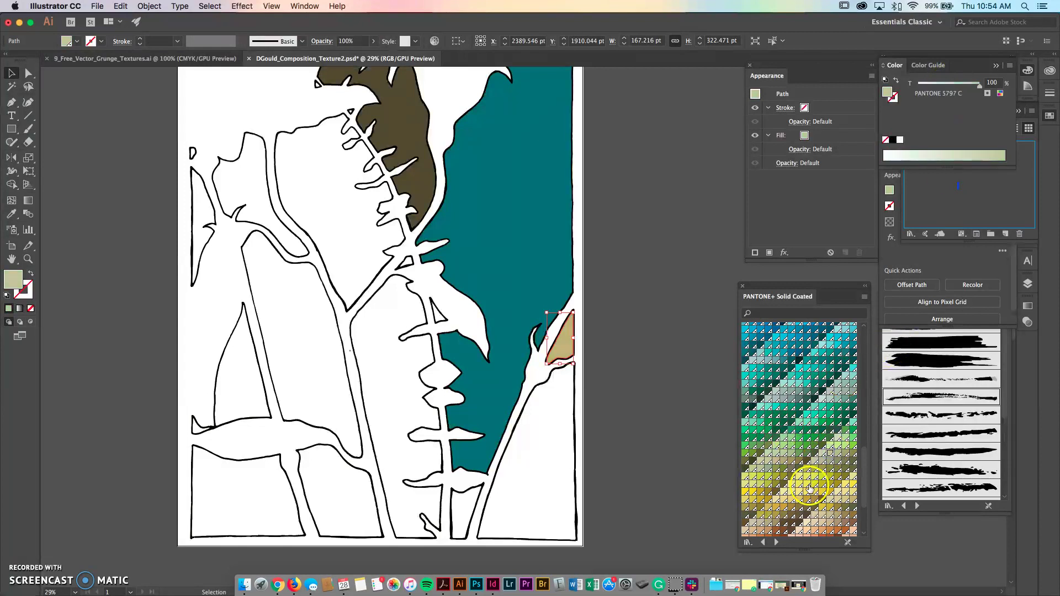
{"action": "left_click", "coordinate": [806, 484]}
{"action": "left_click", "coordinate": [687, 416]}
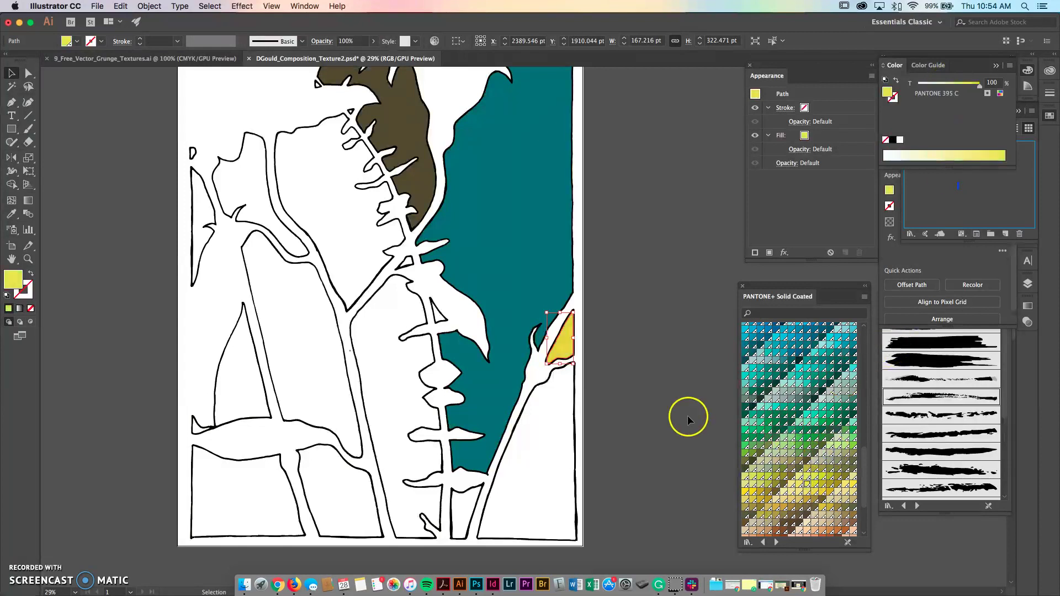
Fill the artwork's lower-right background shape with PANTONE 7716 C and the tall lower-middle shape with PANTONE 604 C, and deselect
{"action": "left_click", "coordinate": [532, 492]}
{"action": "left_click", "coordinate": [806, 362]}
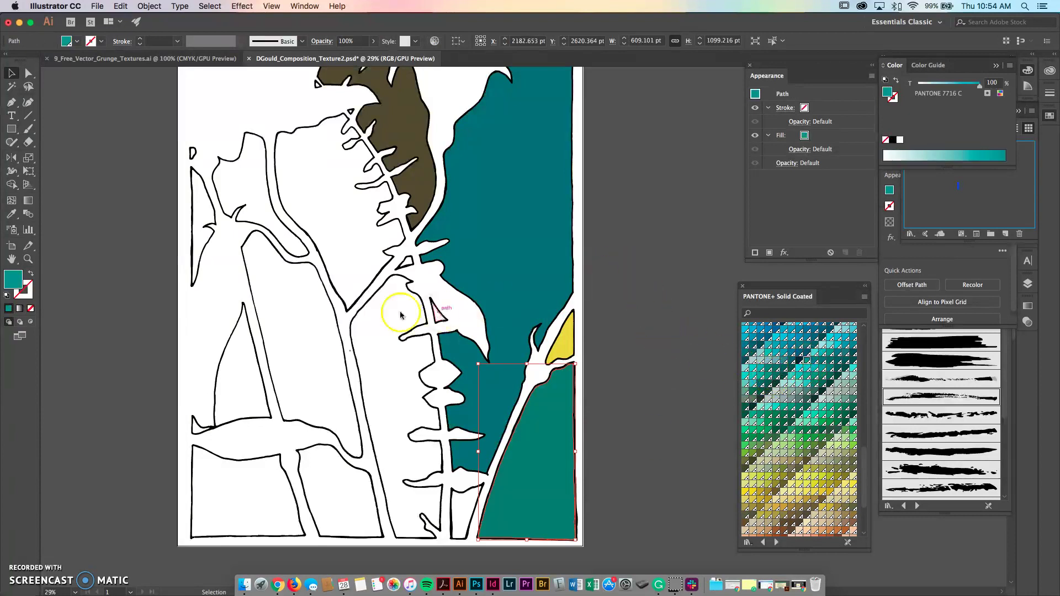
{"action": "left_click", "coordinate": [383, 349]}
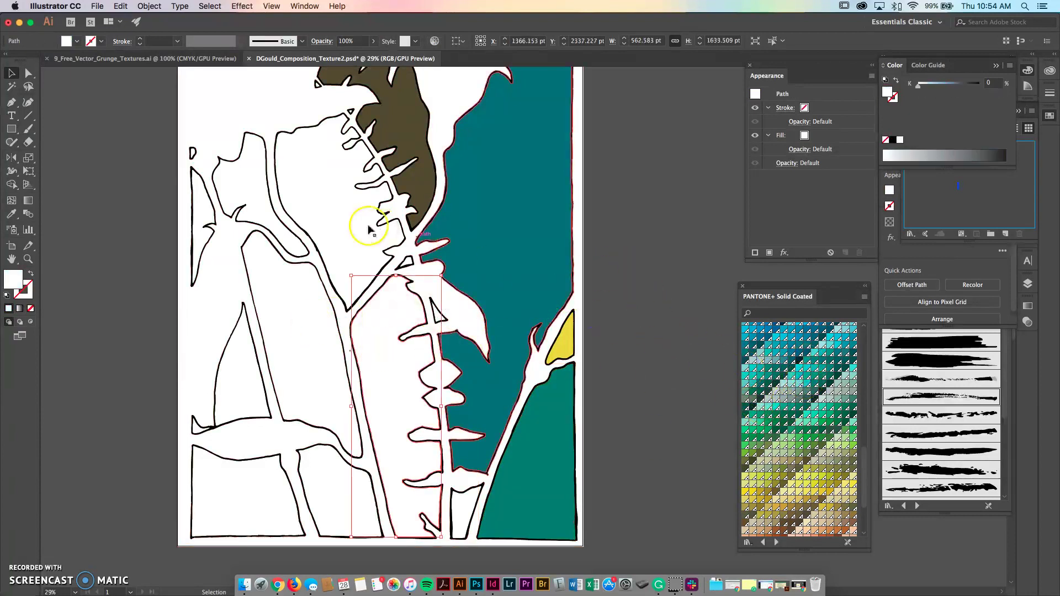
{"action": "left_click", "coordinate": [807, 460]}
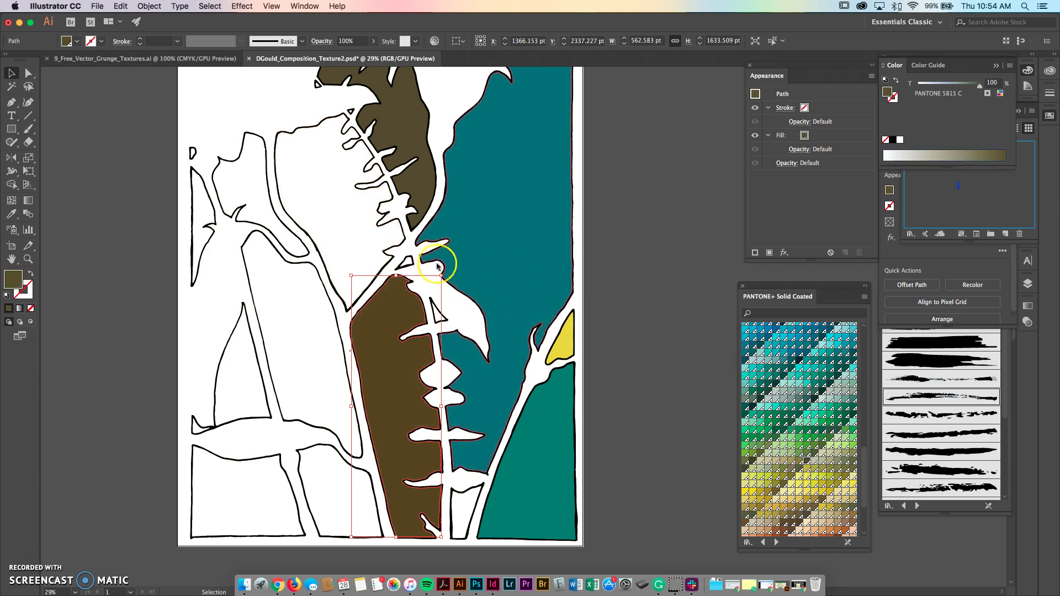
{"action": "left_click", "coordinate": [815, 492]}
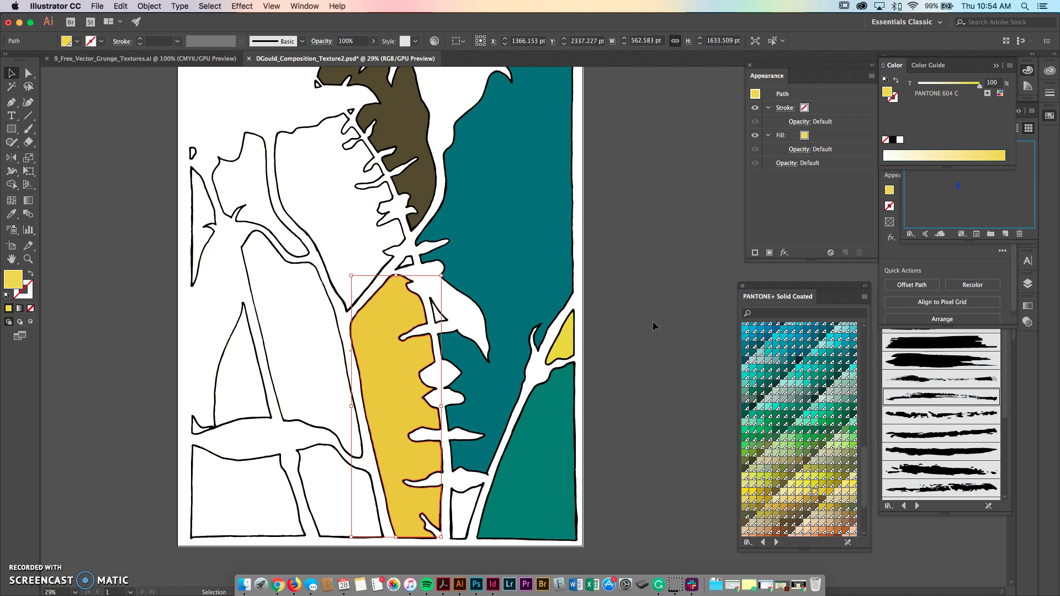
{"action": "left_click", "coordinate": [653, 324]}
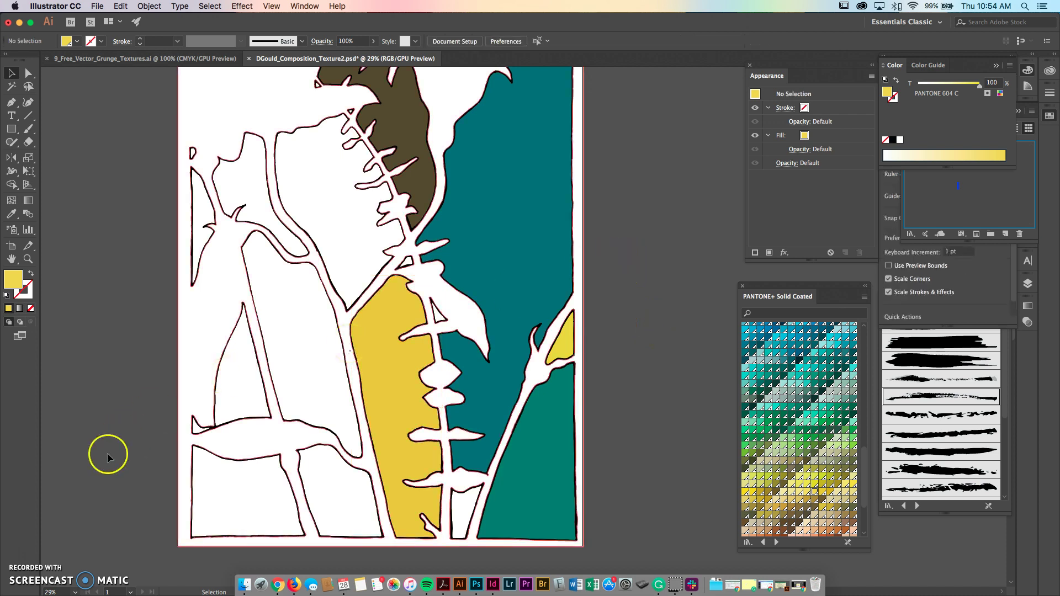